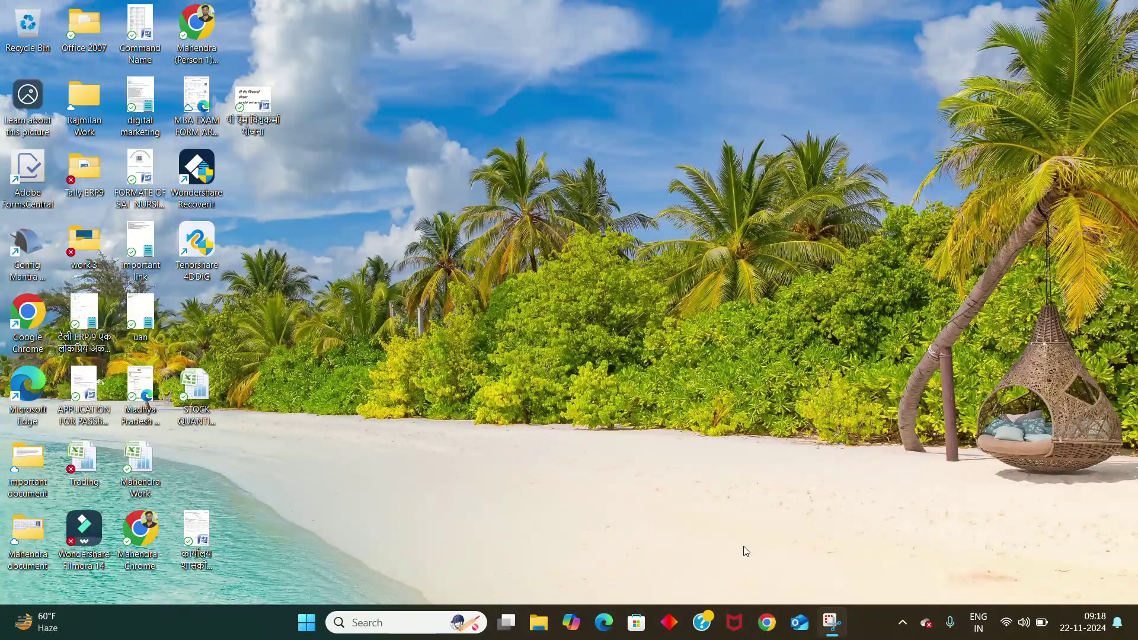
left_click(768, 623)
left_click(766, 273)
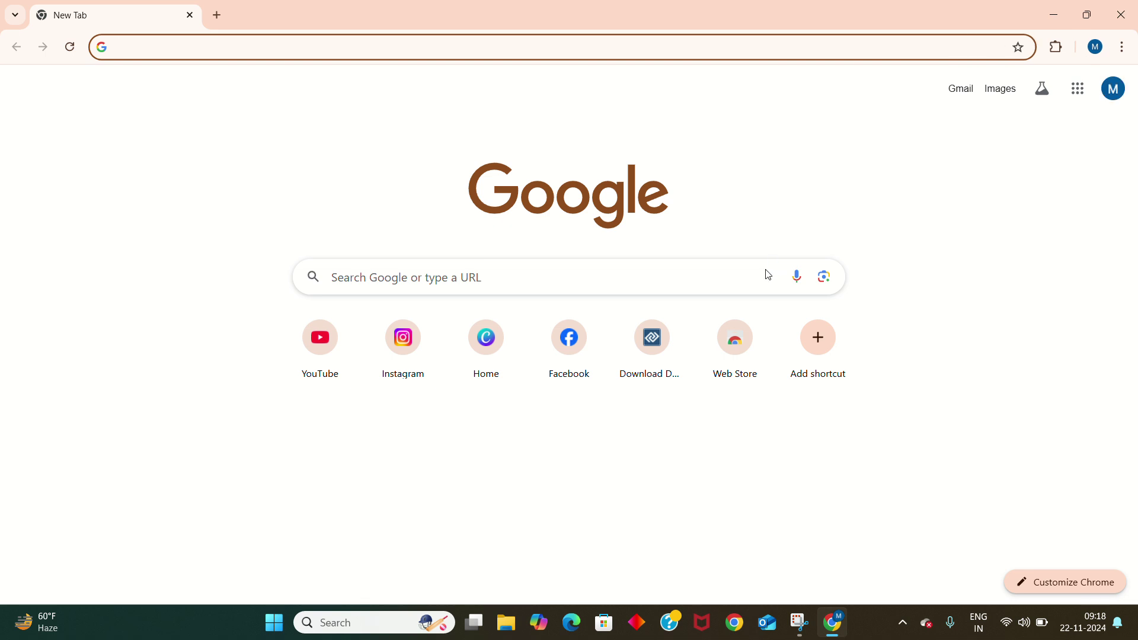
type("www.")
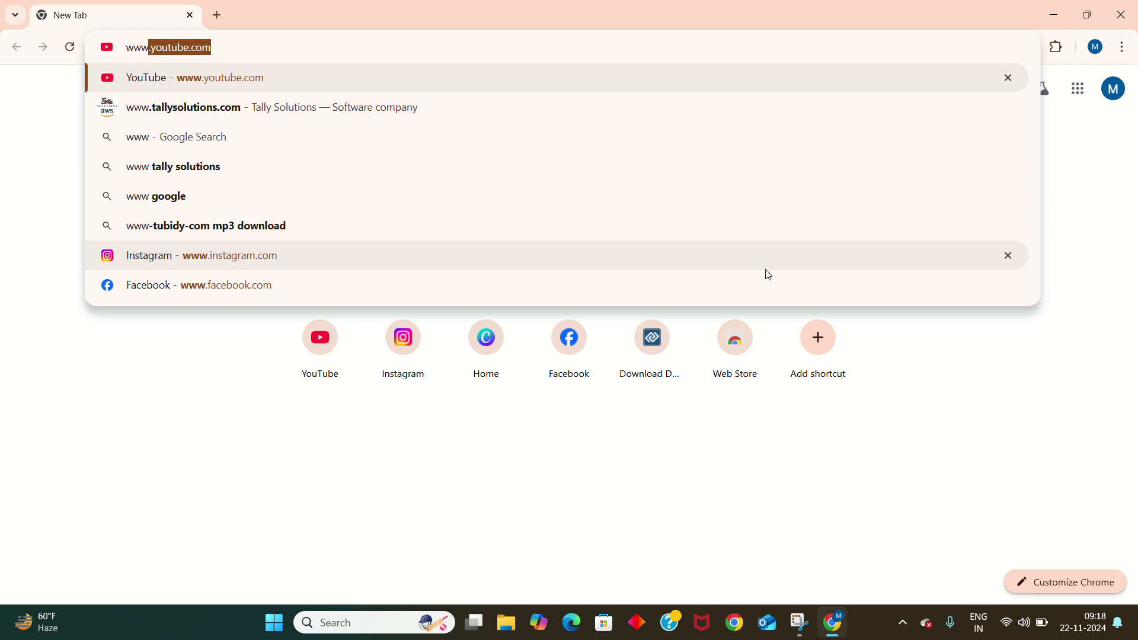
type("tally")
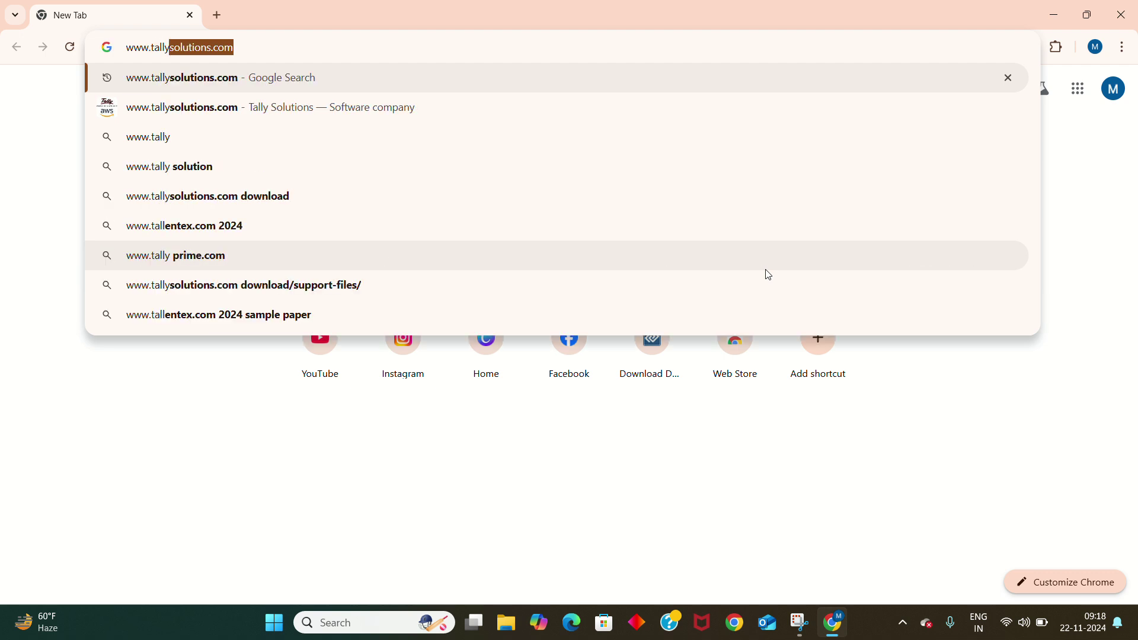
type("soluti")
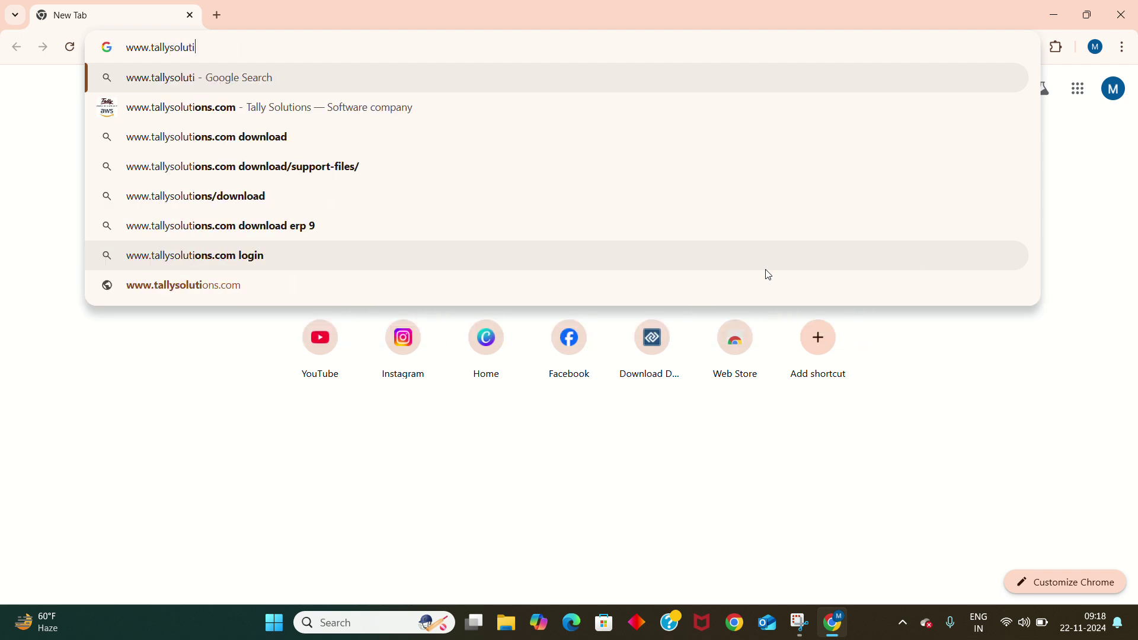
type("on.com")
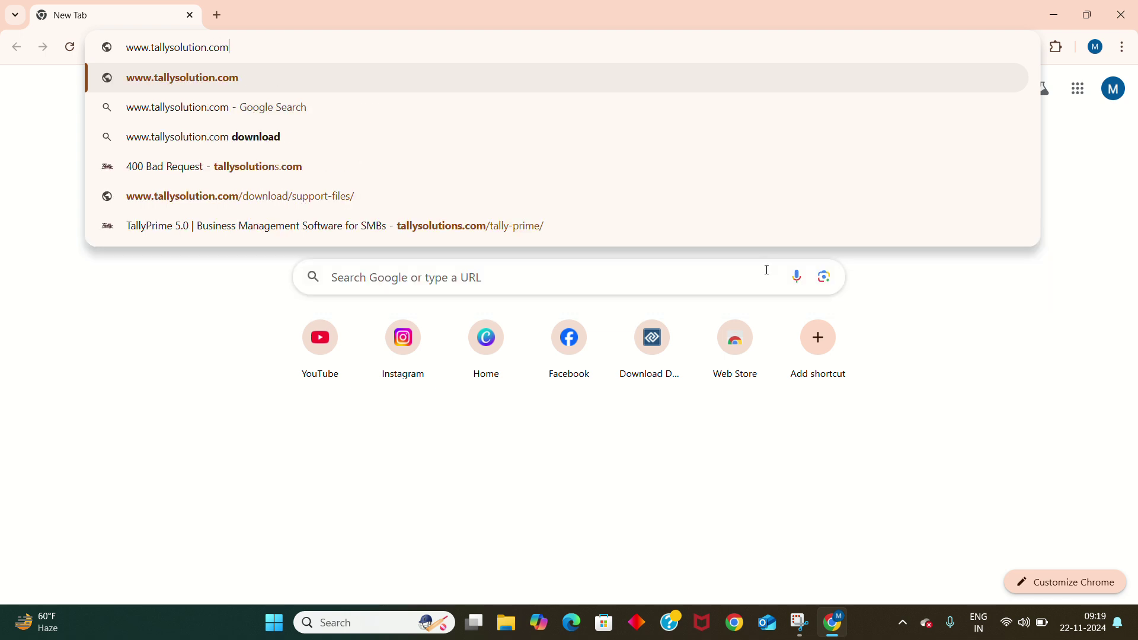
key("Return")
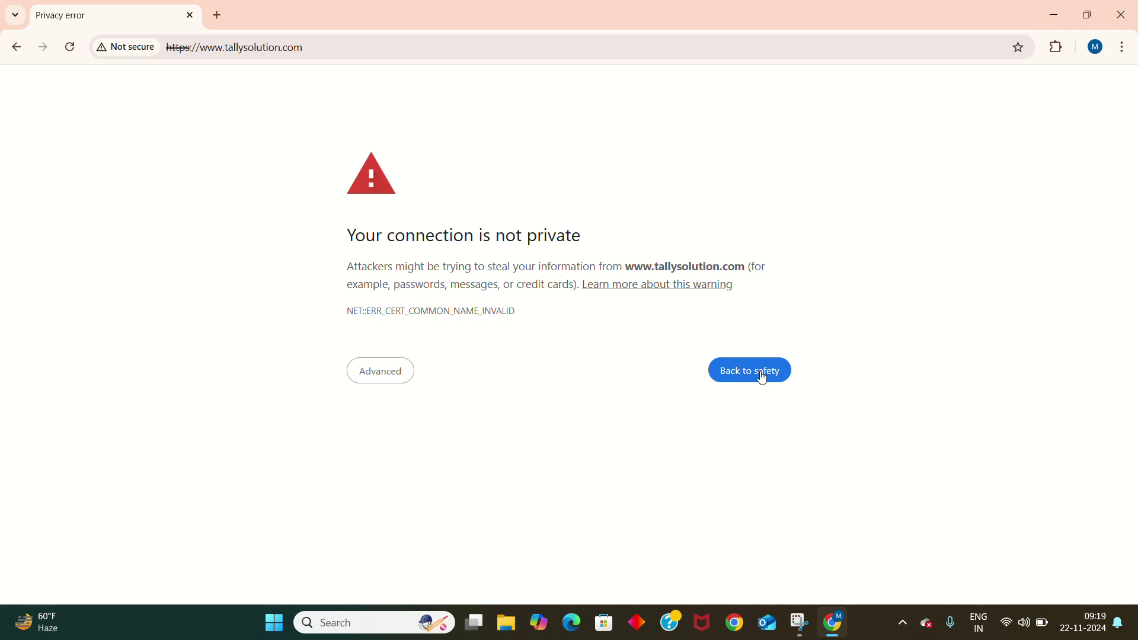
left_click(392, 381)
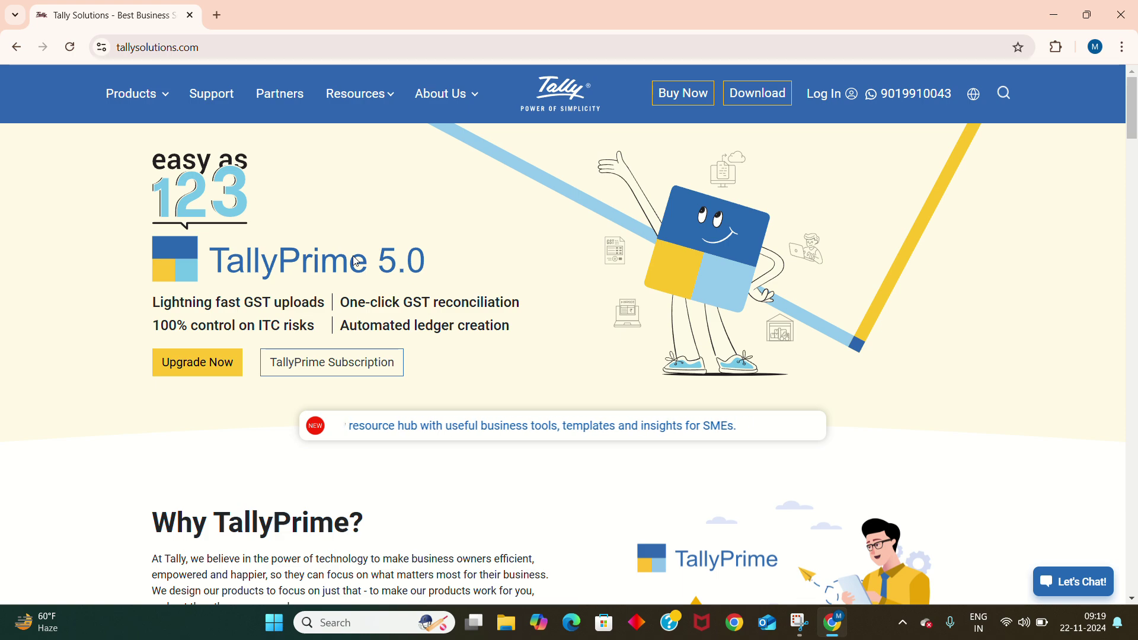
Examine the Tally home page, from the TallyPrime overview and features through the Our Products section to the footer links
scroll(471, 275, "down", 2)
scroll(471, 275, "down", 5)
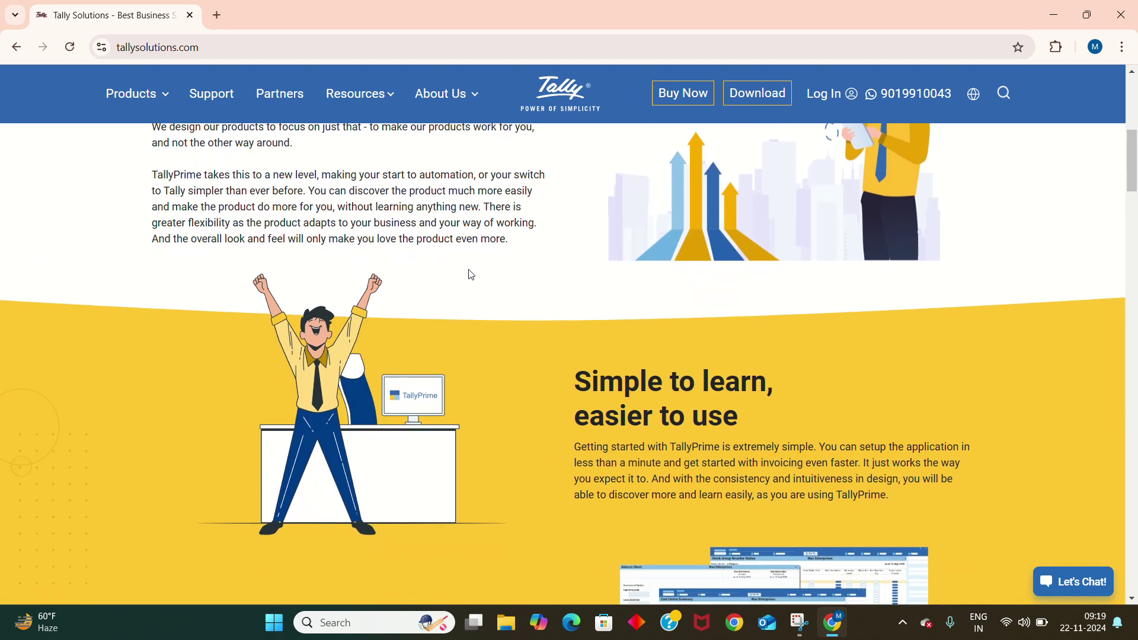
scroll(471, 275, "up", 8)
scroll(471, 275, "down", 1)
scroll(470, 269, "up", 1)
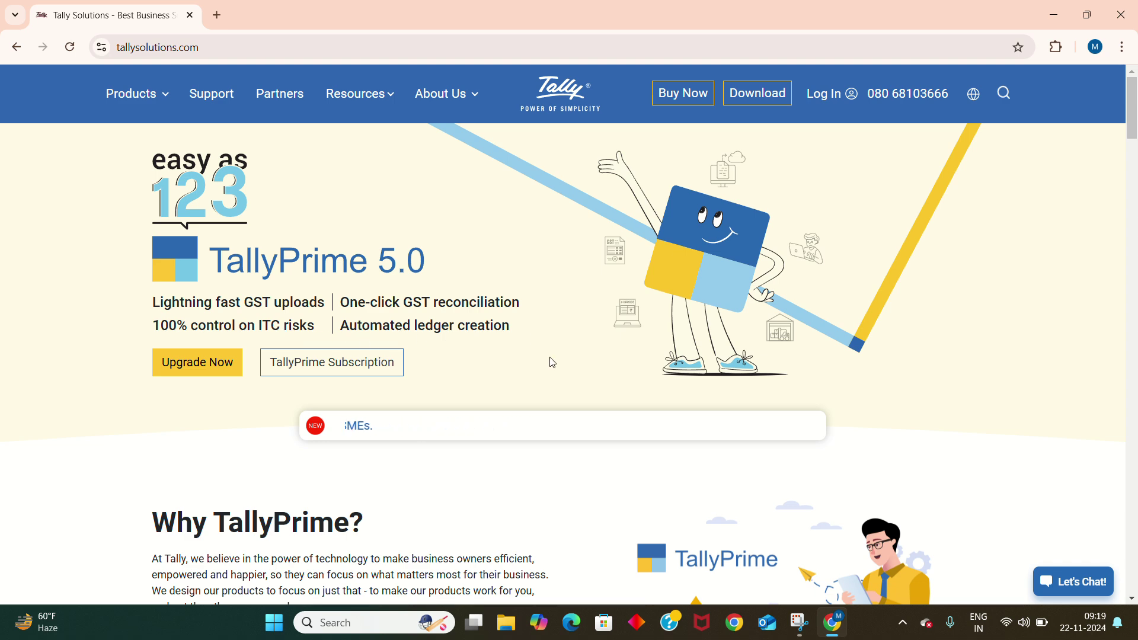
scroll(552, 363, "down", 2)
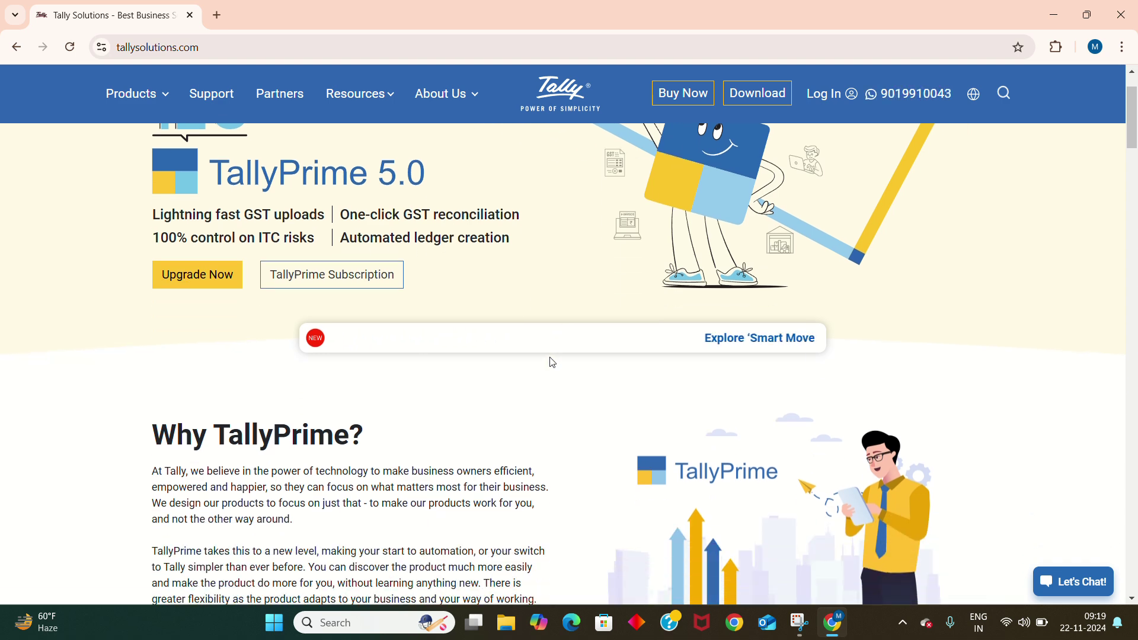
scroll(553, 363, "down", 3)
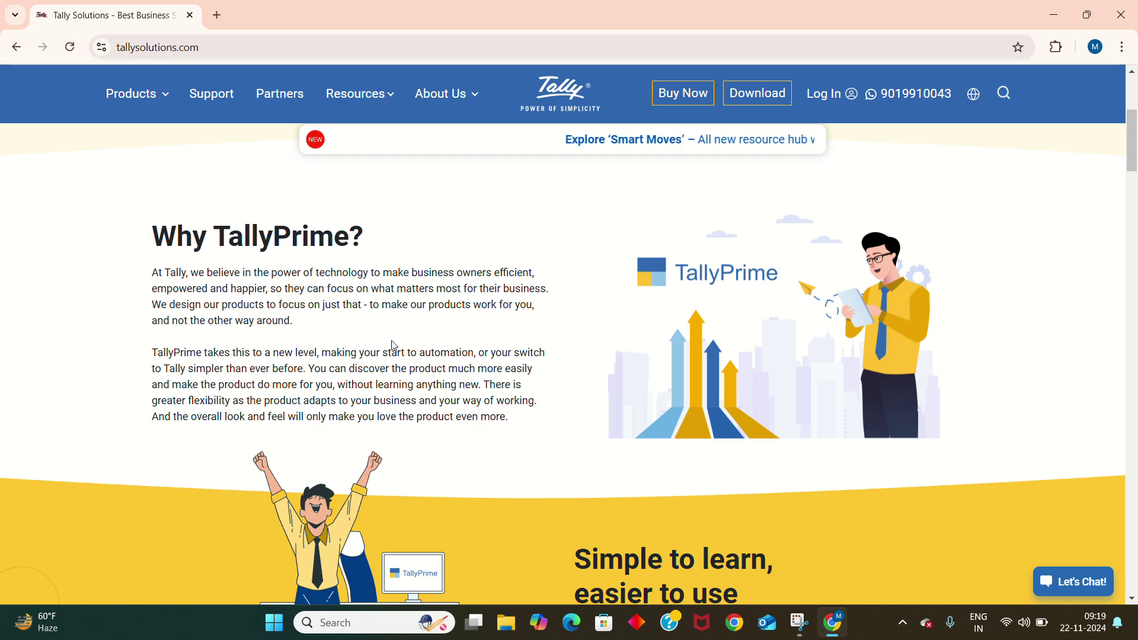
scroll(472, 407, "down", 4)
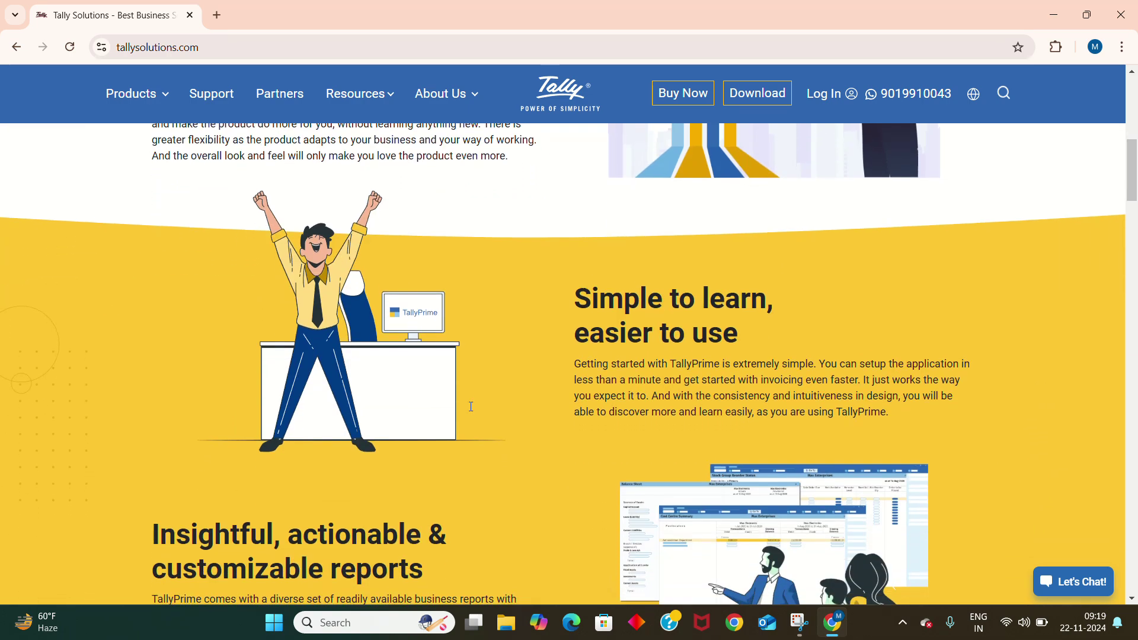
scroll(564, 425, "down", 10)
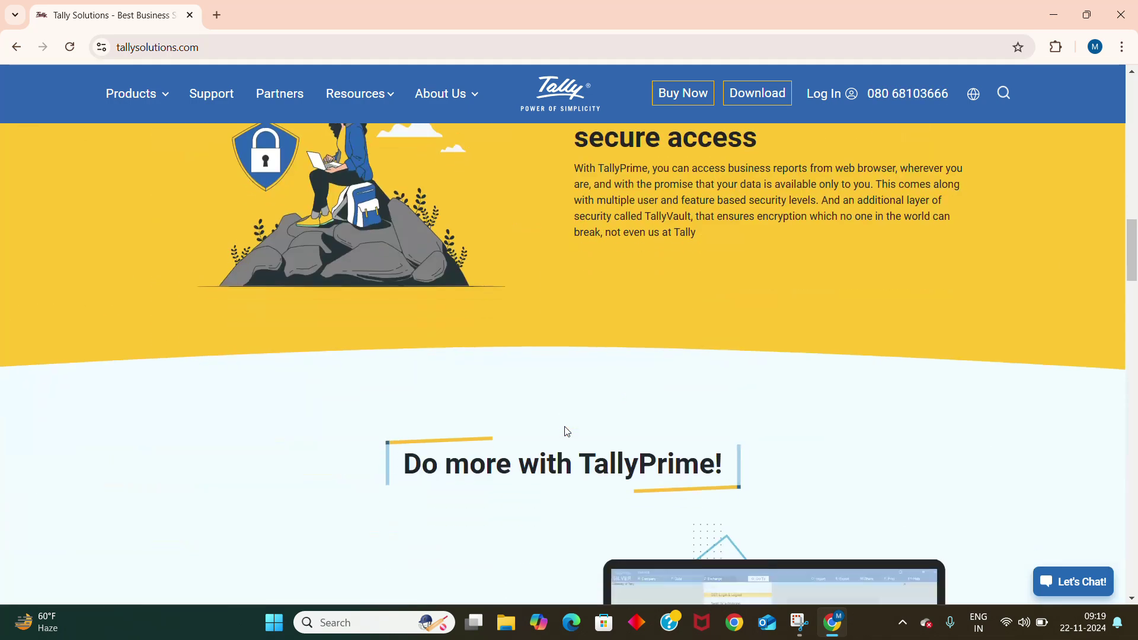
scroll(567, 431, "down", 12)
scroll(567, 431, "up", 3)
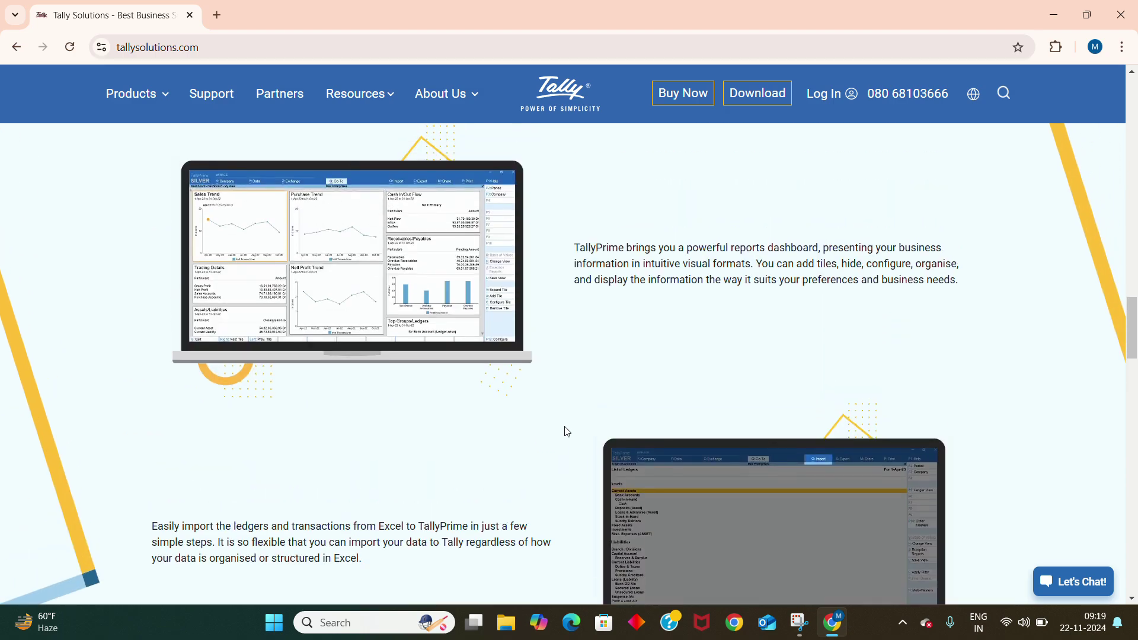
scroll(567, 431, "down", 18)
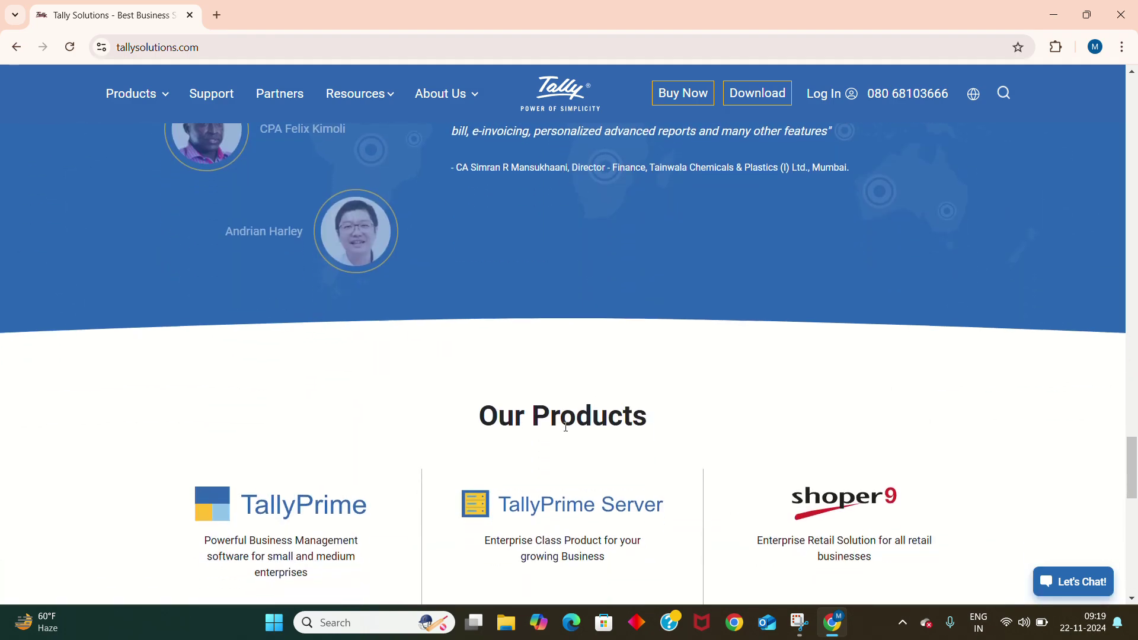
scroll(566, 427, "up", 6)
scroll(566, 426, "down", 14)
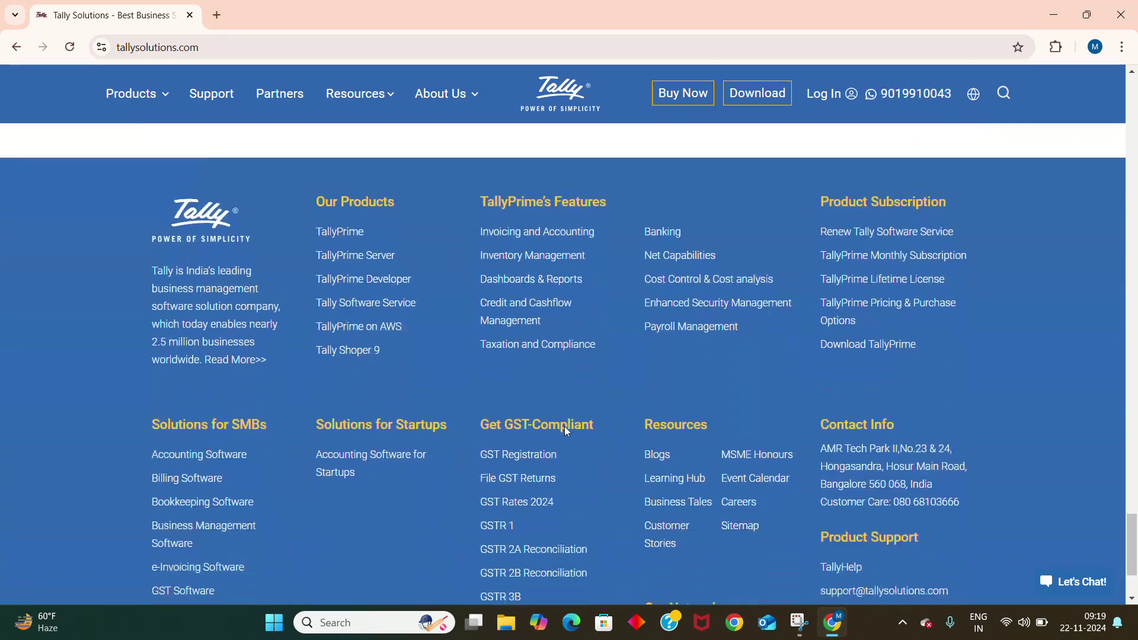
scroll(564, 426, "down", 3)
scroll(566, 430, "up", 12)
scroll(566, 433, "down", 2)
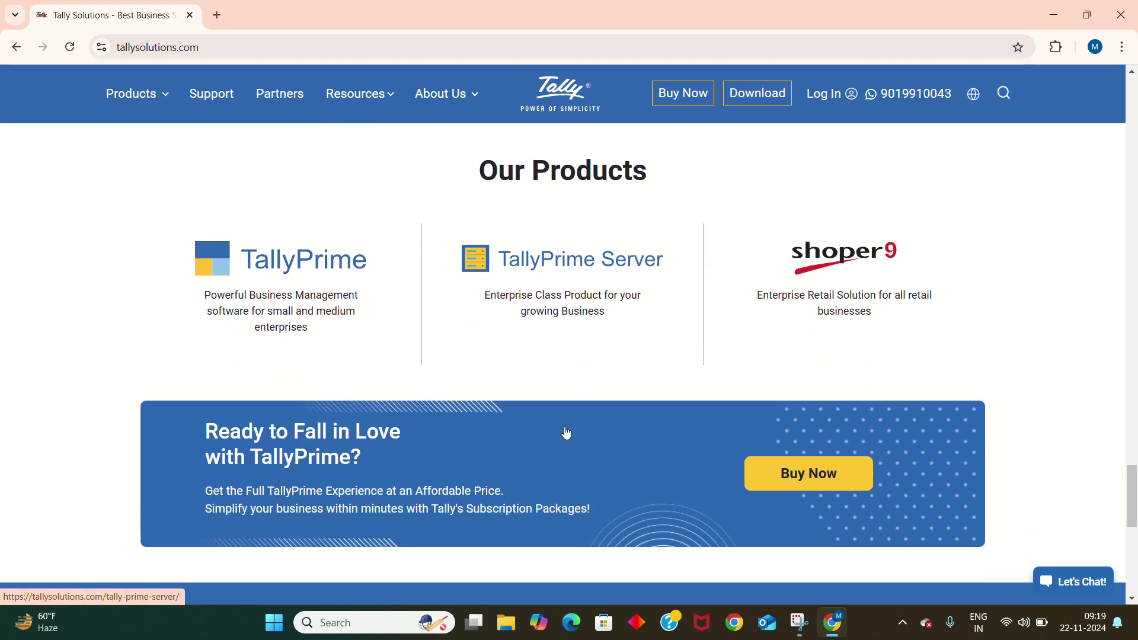
scroll(565, 432, "down", 7)
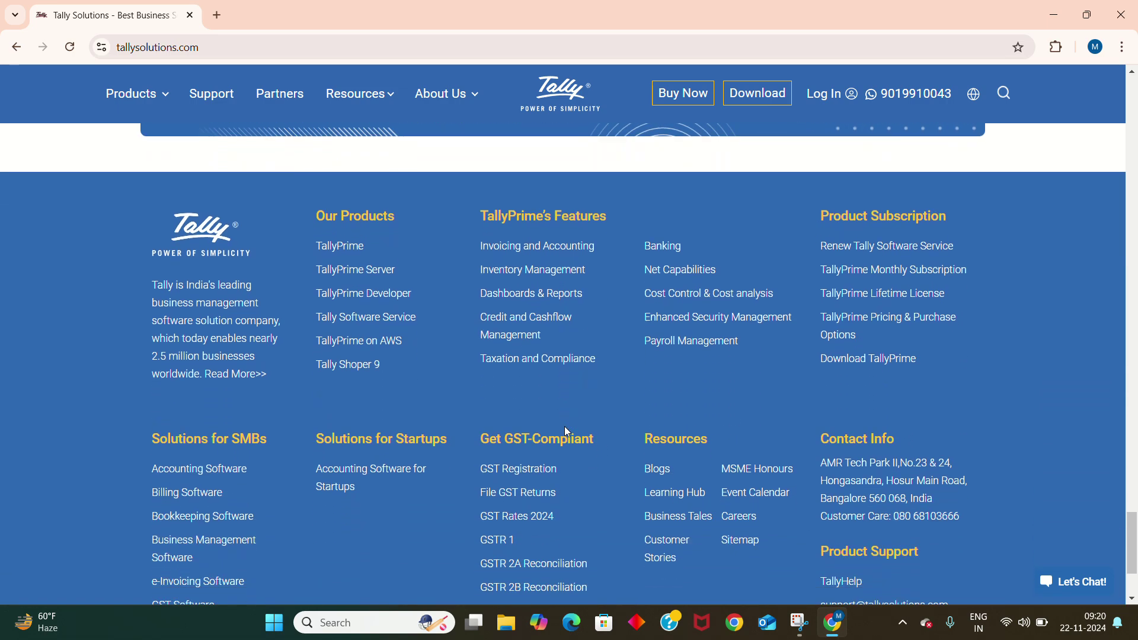
scroll(566, 431, "down", 3)
scroll(566, 431, "up", 9)
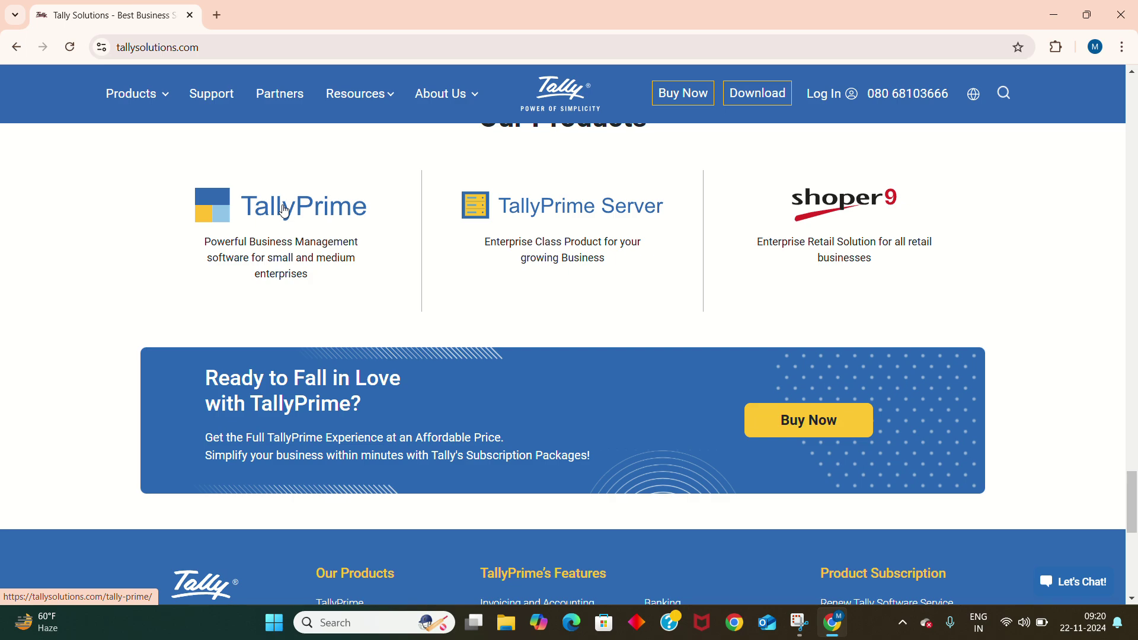
scroll(441, 205, "up", 1)
scroll(442, 205, "up", 20)
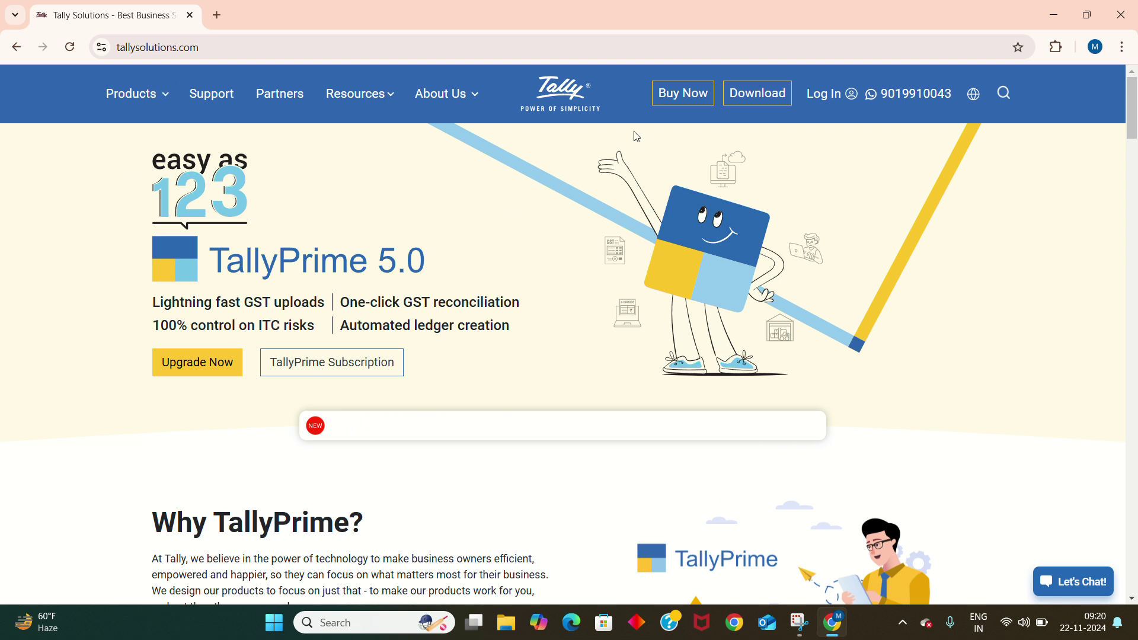
Open the Tally purchase page and review the Silver and Gold license plans offered for TallyPrime
left_click(680, 97)
scroll(433, 379, "down", 2)
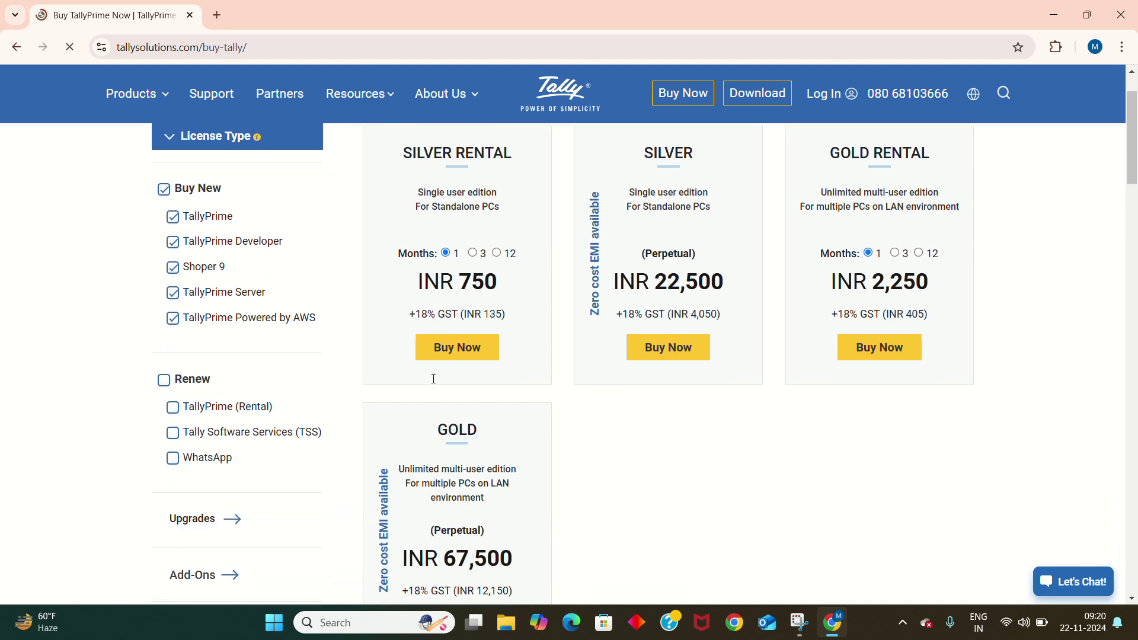
scroll(435, 383, "down", 4)
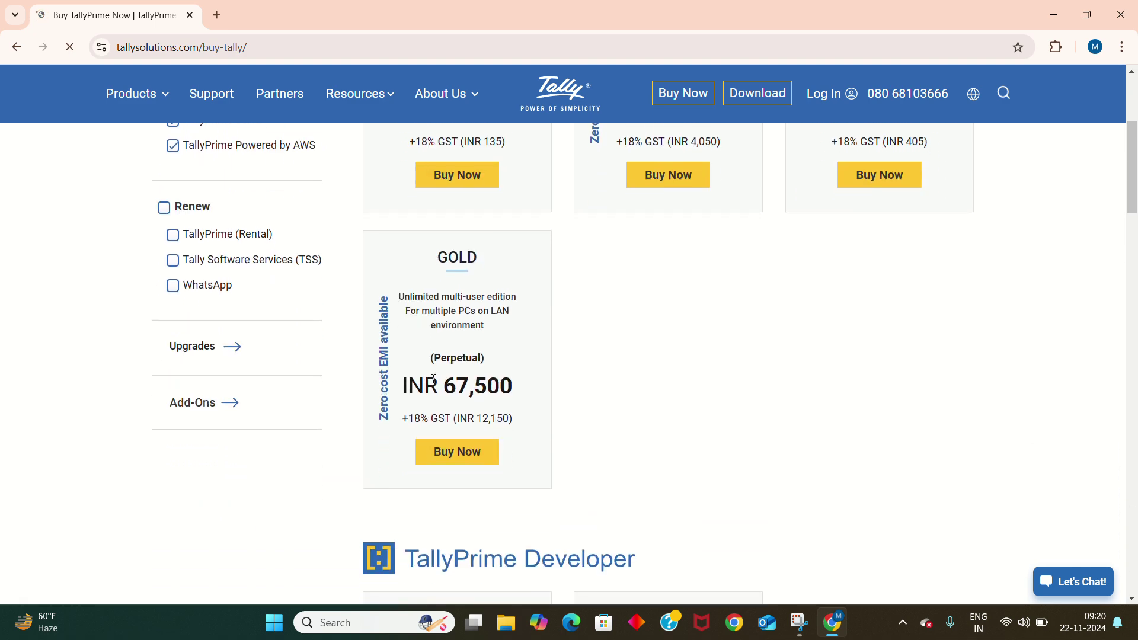
scroll(434, 380, "up", 6)
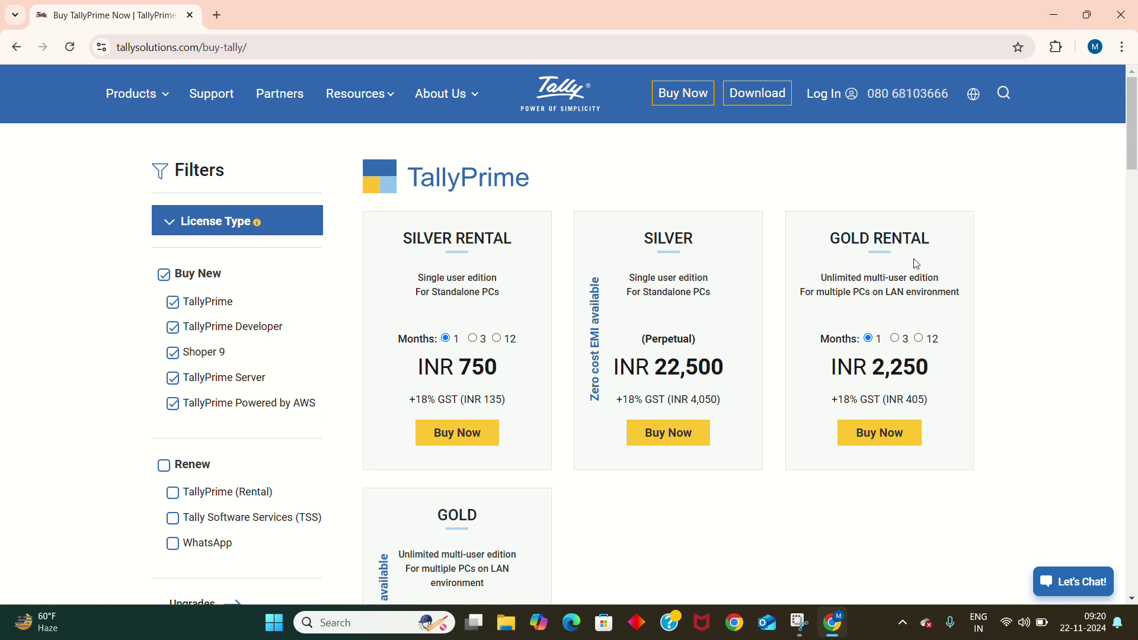
scroll(877, 394, "down", 1)
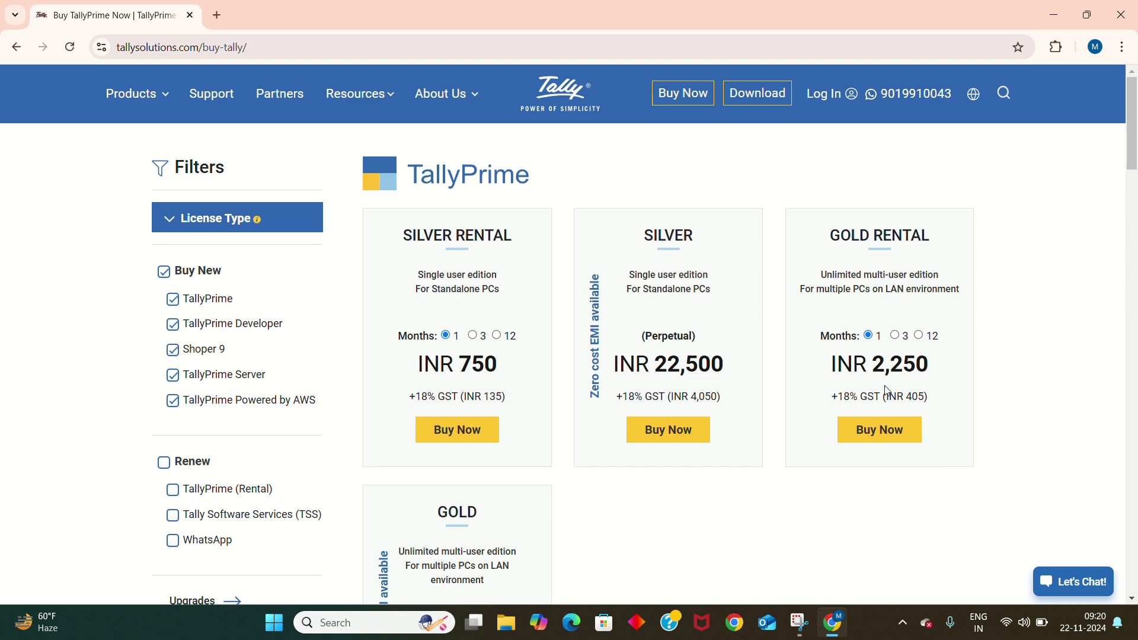
scroll(887, 391, "down", 5)
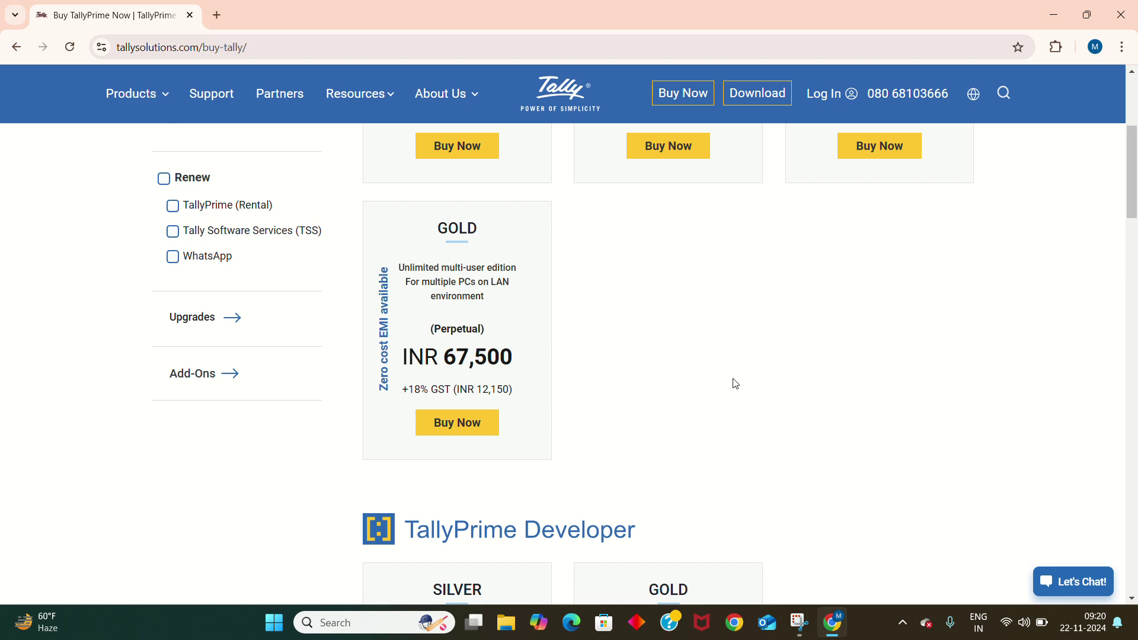
Examine the plans and prices for TallyPrime Developer, Shoper 9, TallyPrime Server and TallyPrime Powered by AWS
scroll(735, 383, "down", 5)
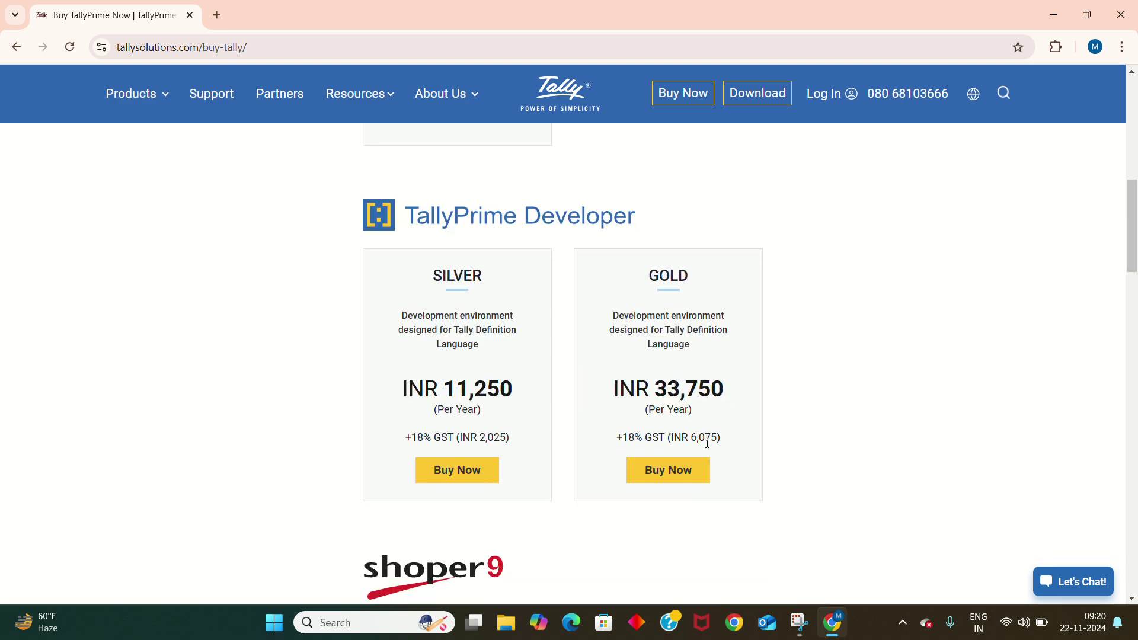
scroll(707, 444, "down", 6)
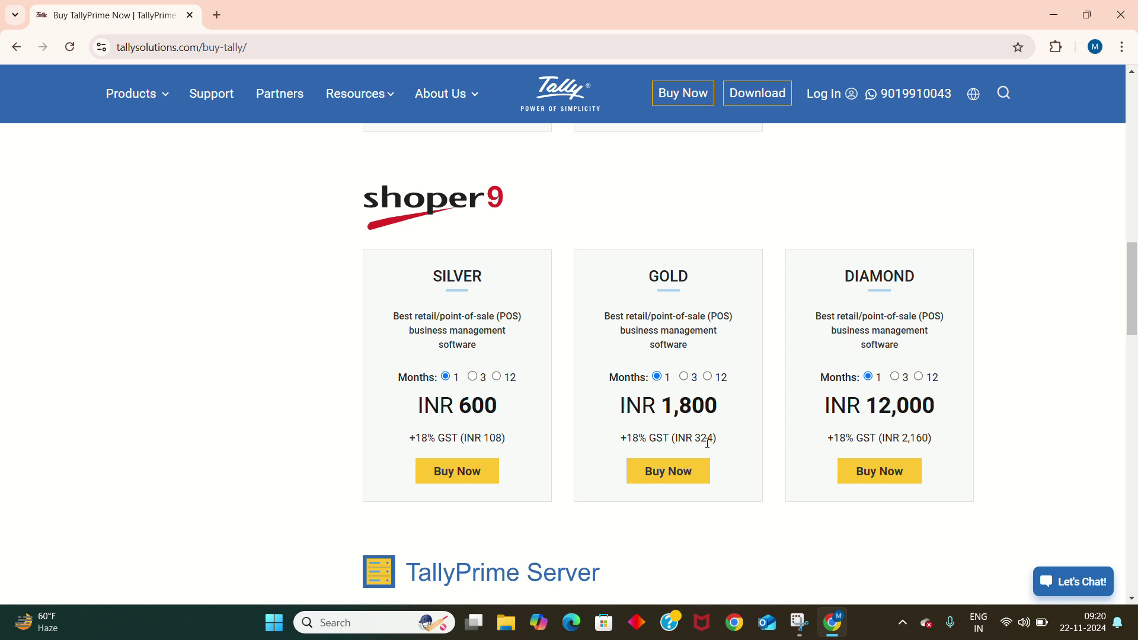
scroll(707, 444, "down", 1)
scroll(707, 444, "up", 1)
scroll(708, 449, "down", 1)
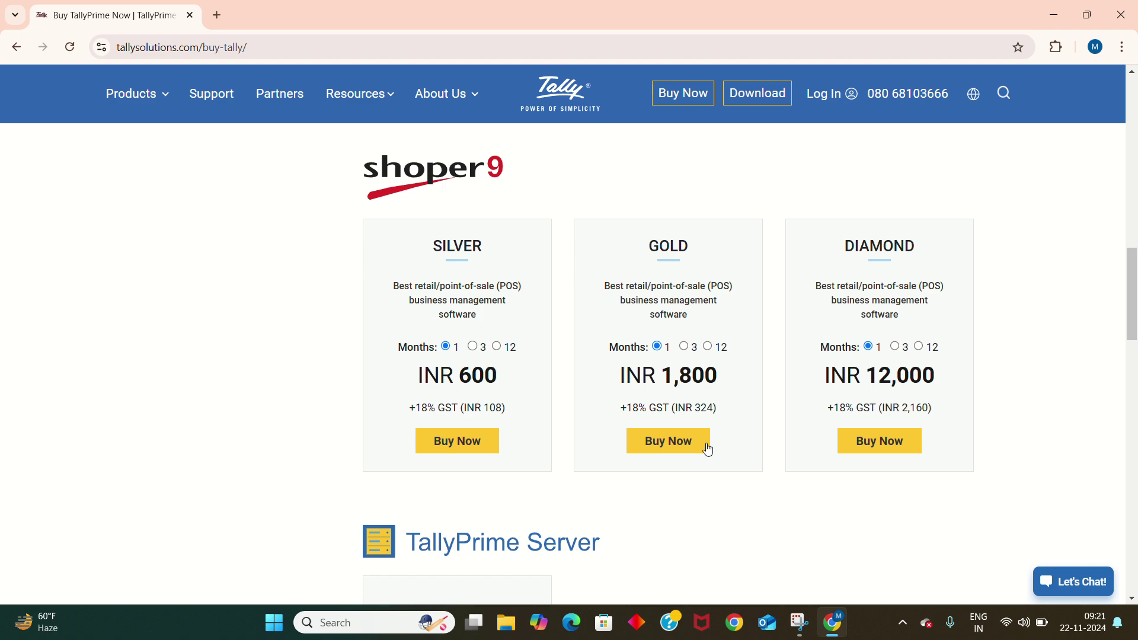
scroll(708, 449, "down", 9)
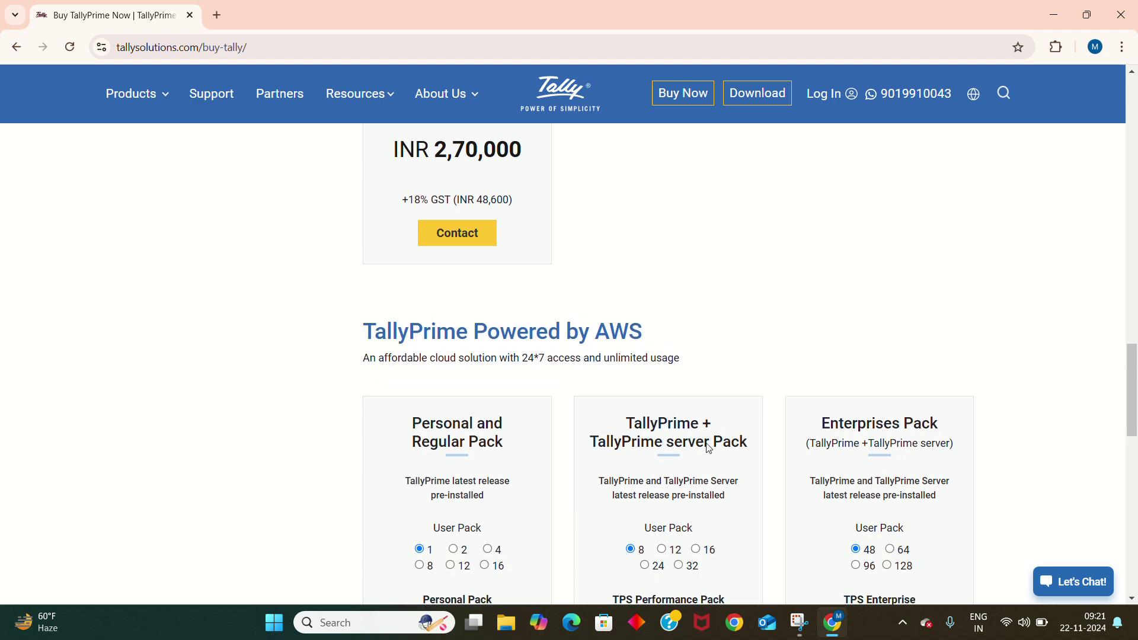
scroll(709, 449, "up", 6)
scroll(708, 449, "down", 10)
scroll(708, 449, "up", 3)
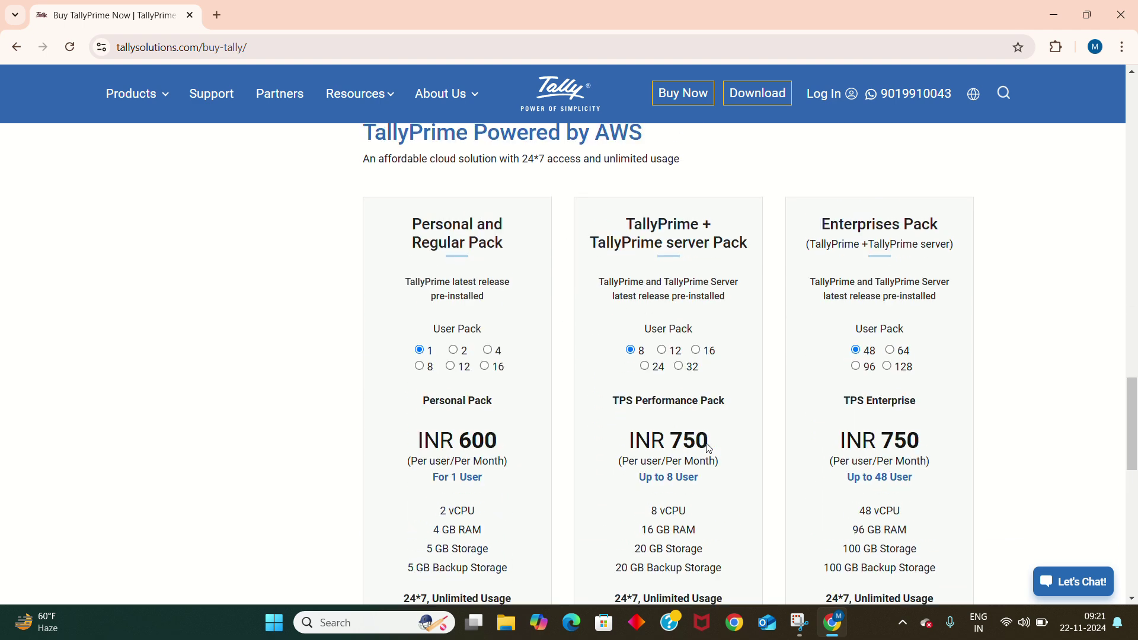
scroll(708, 449, "down", 1)
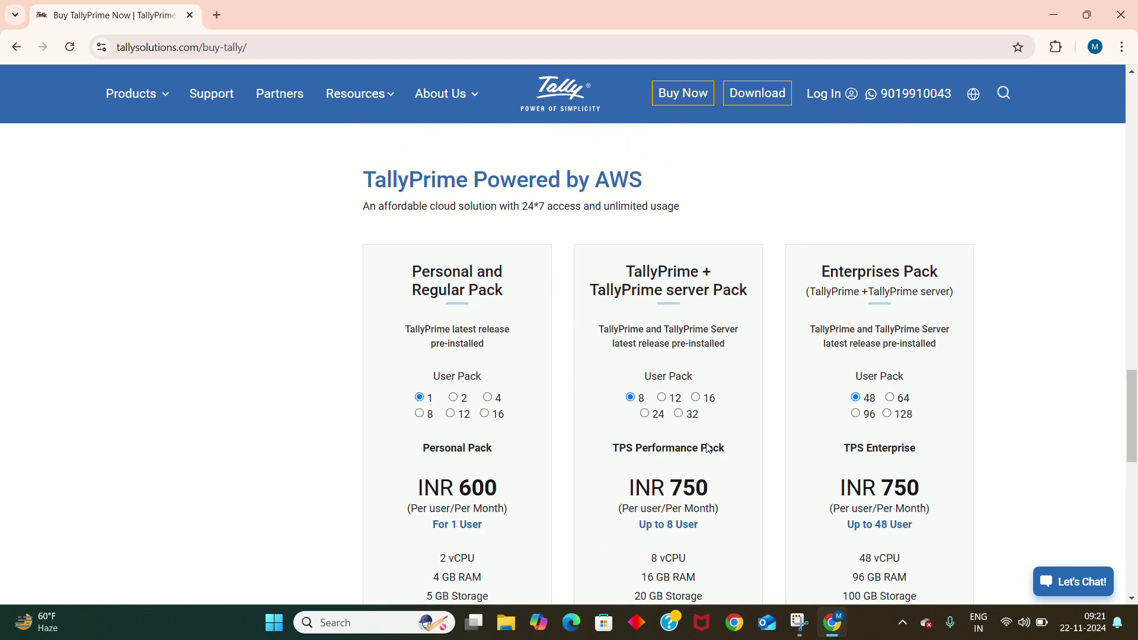
scroll(708, 448, "down", 8)
scroll(708, 448, "up", 8)
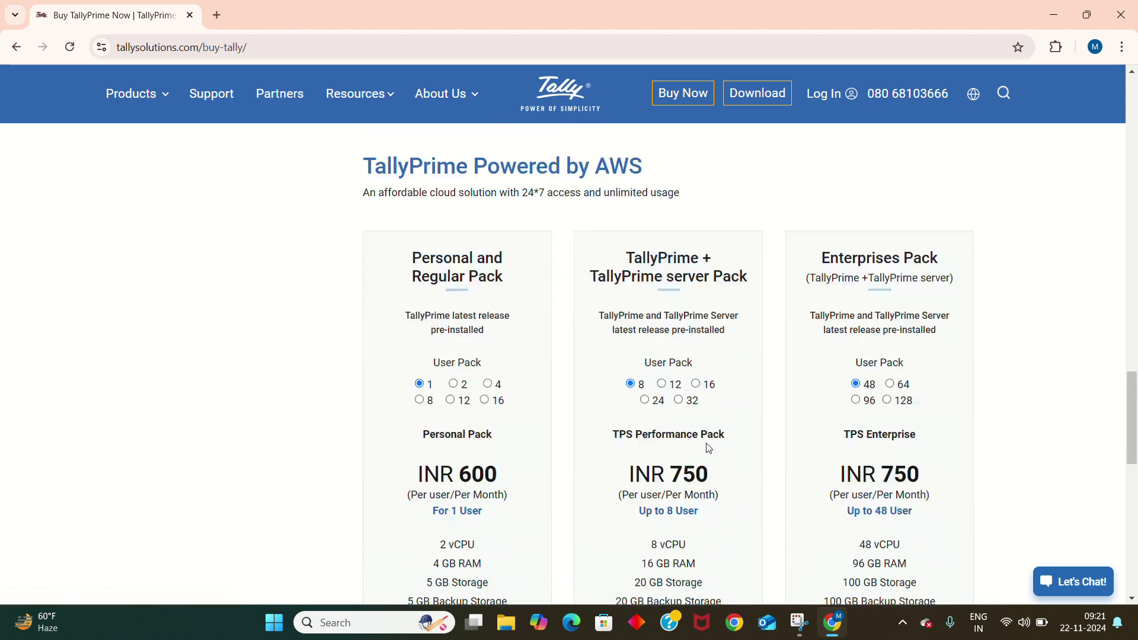
scroll(708, 449, "down", 10)
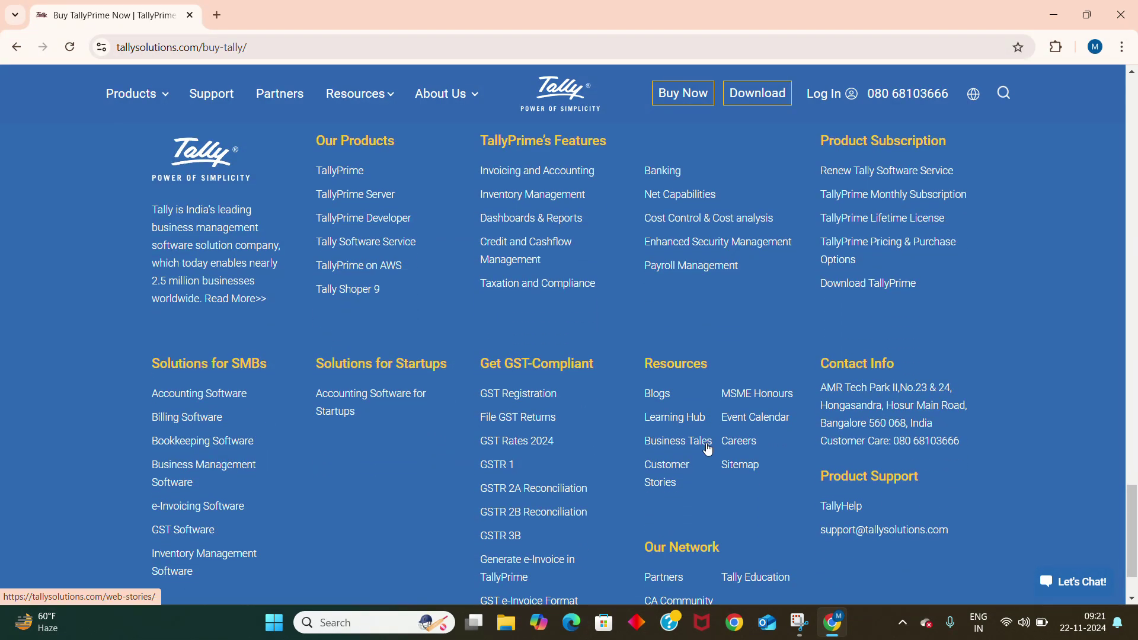
Return to the TallyPrime plans and start the purchase of the Silver Rental edition for 1 month
key("Home")
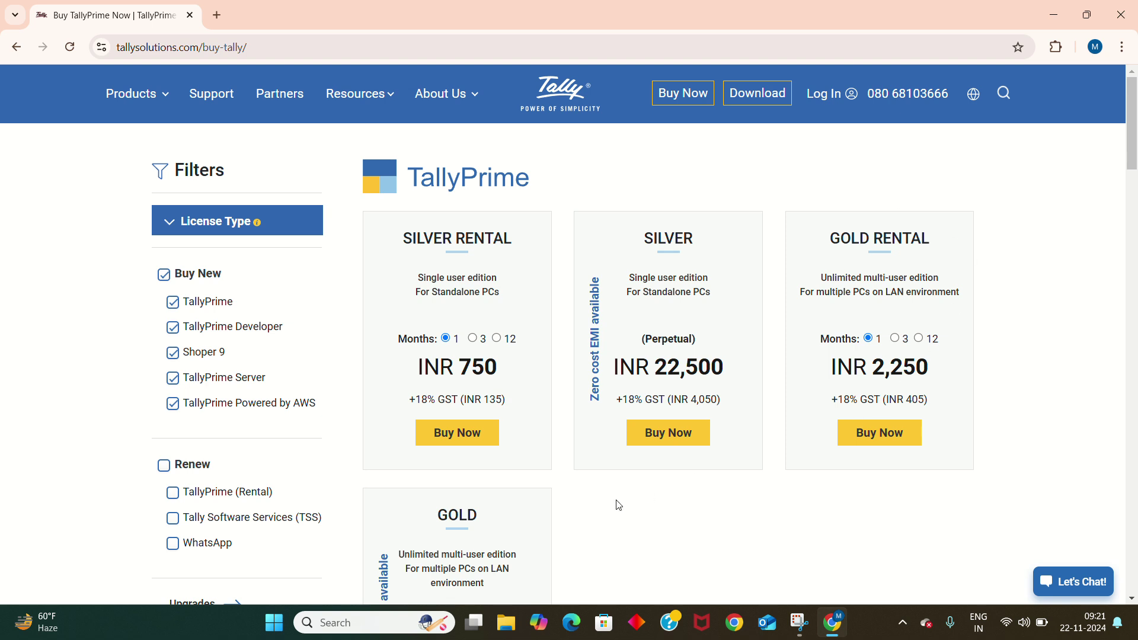
left_click(456, 439)
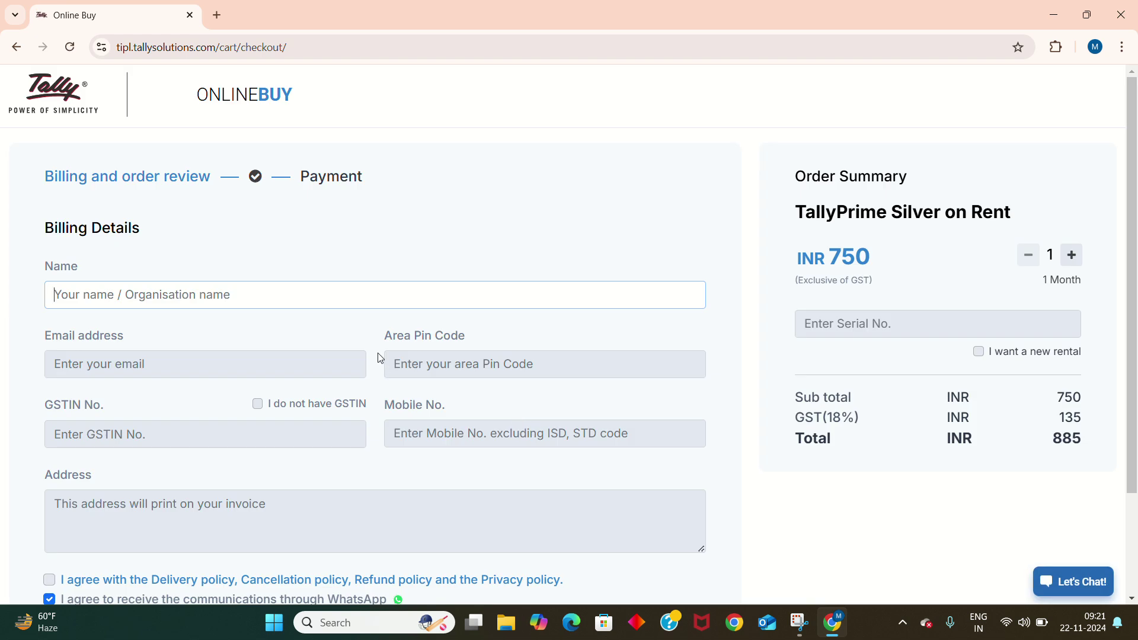
Review the billing details form and order summary at checkout and go back to the TallyPrime license plans
scroll(380, 358, "down", 2)
scroll(380, 358, "up", 2)
scroll(380, 357, "down", 2)
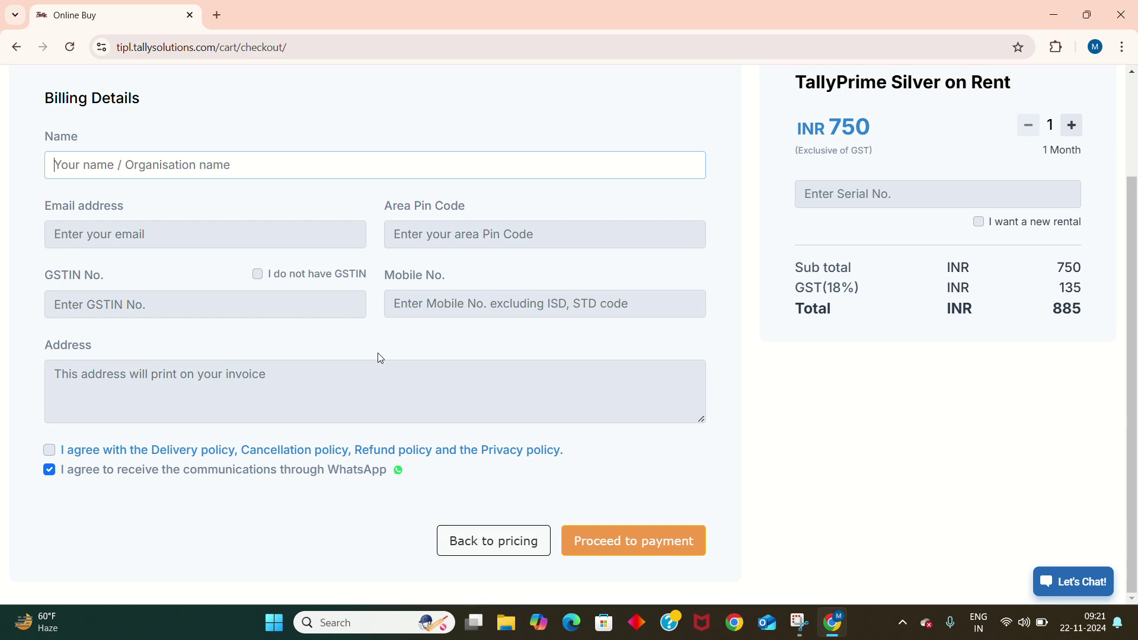
scroll(488, 310, "up", 2)
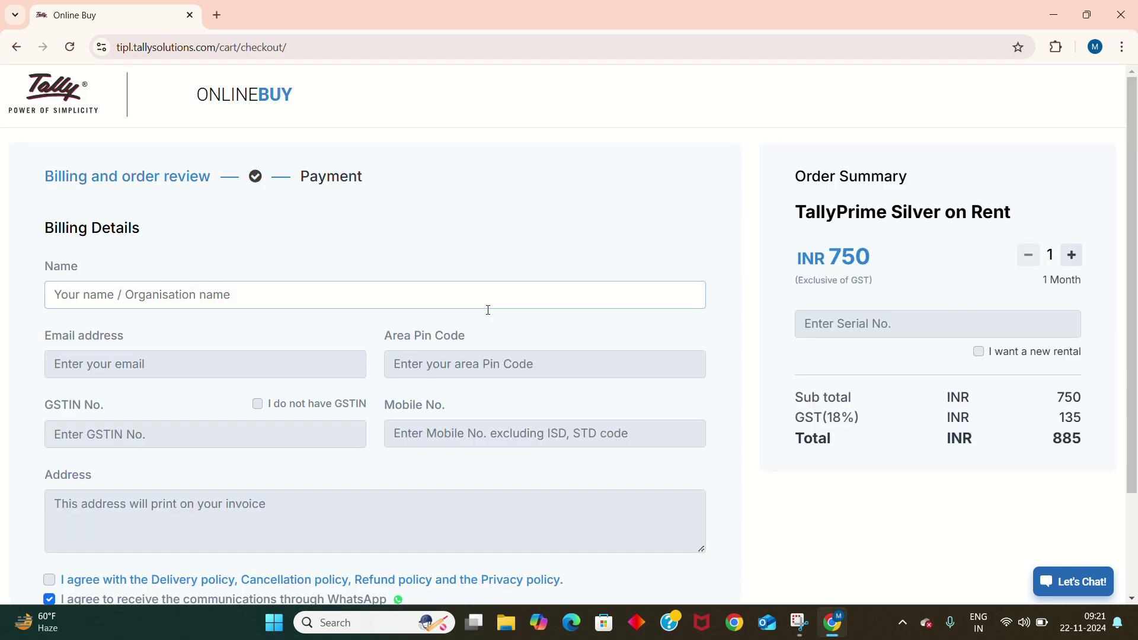
left_click(16, 47)
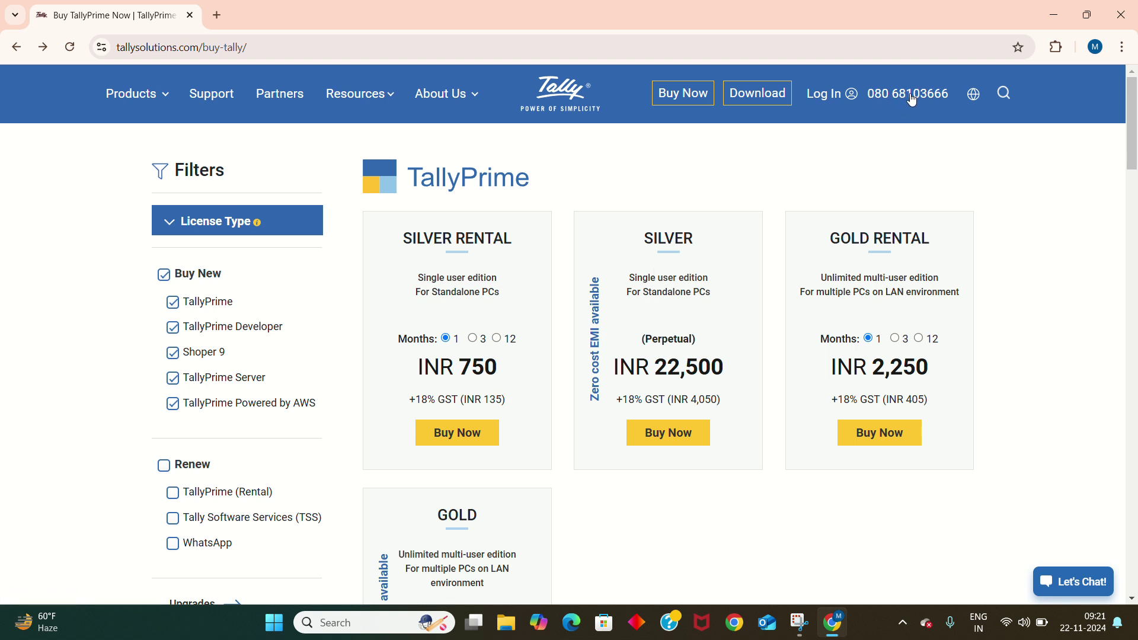
Open the Tally download page and read through the TallyPrime Release 5.0 release notes
left_click(748, 105)
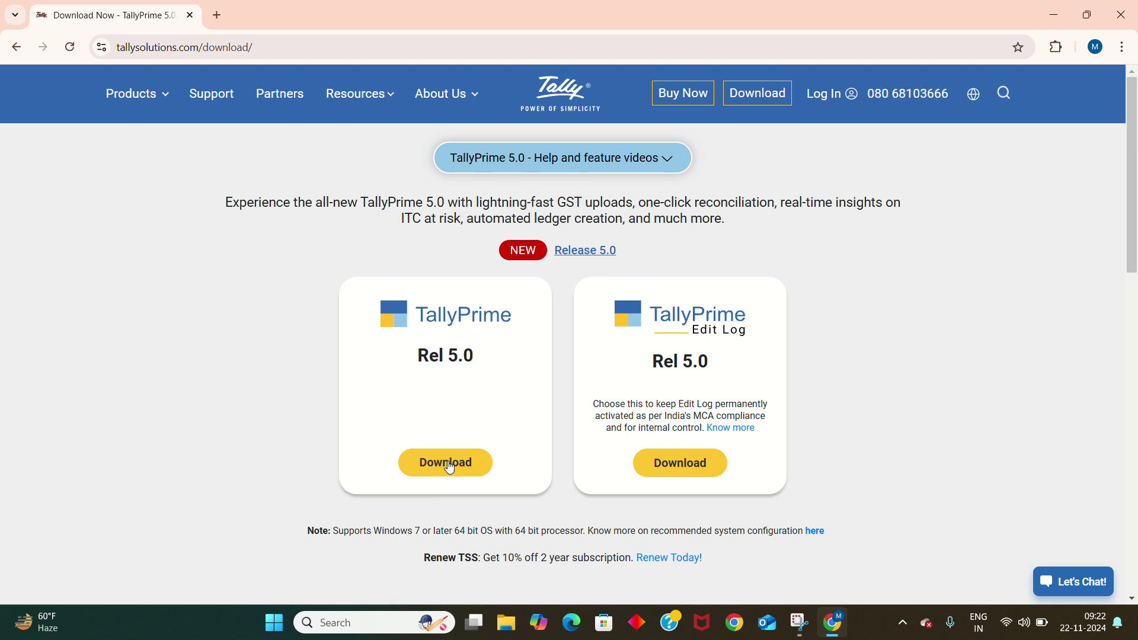
left_click(591, 257)
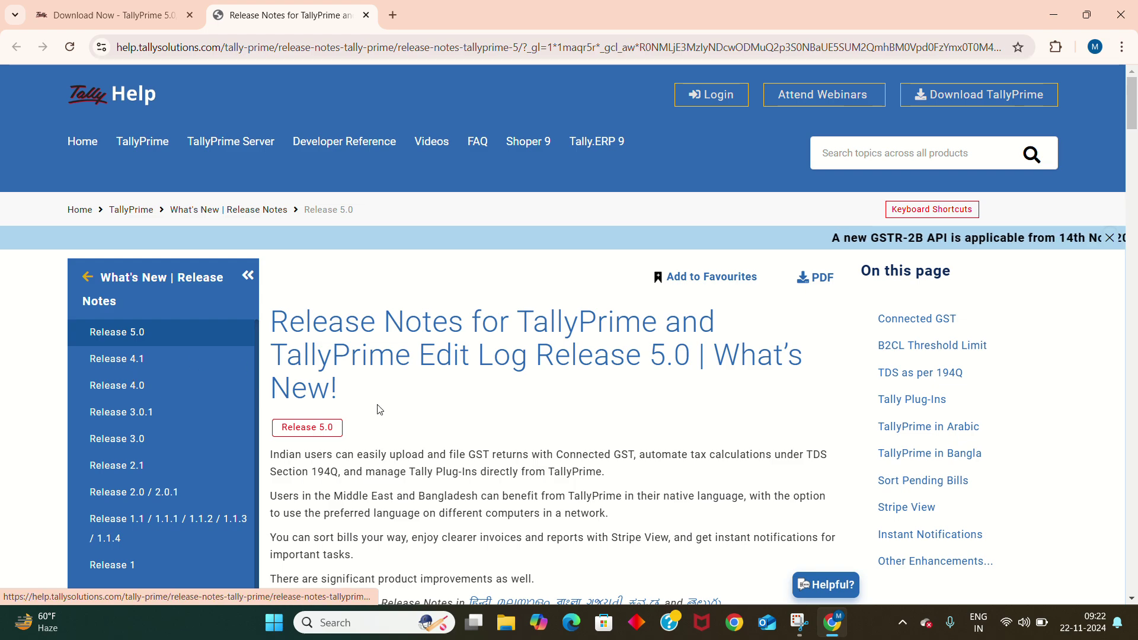
scroll(379, 409, "down", 5)
scroll(380, 409, "down", 15)
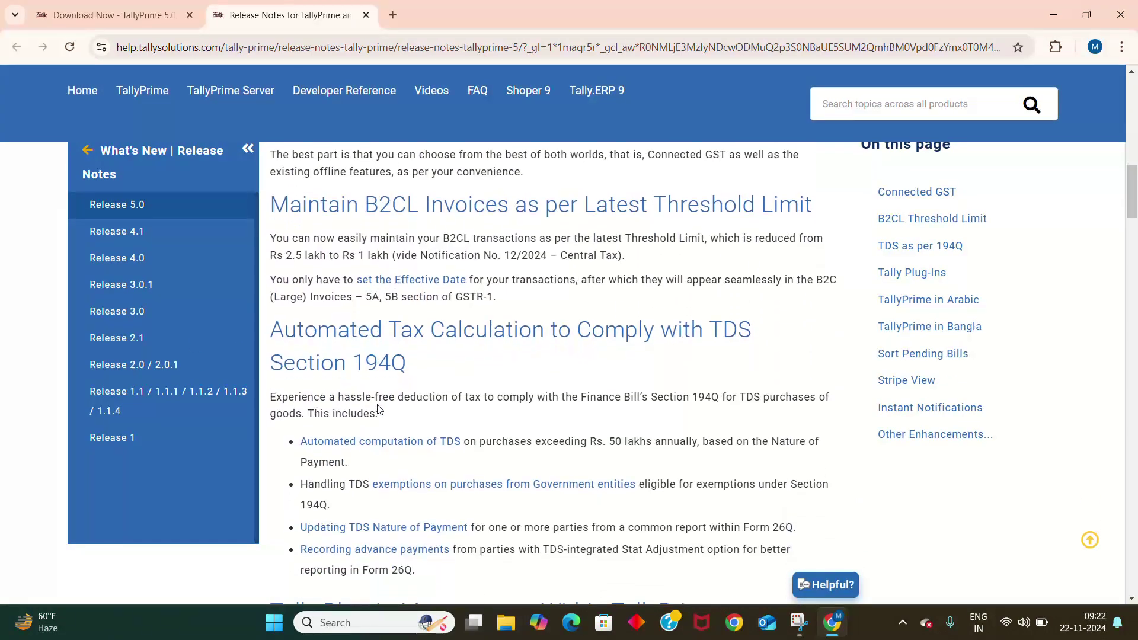
scroll(377, 409, "down", 12)
scroll(378, 408, "up", 16)
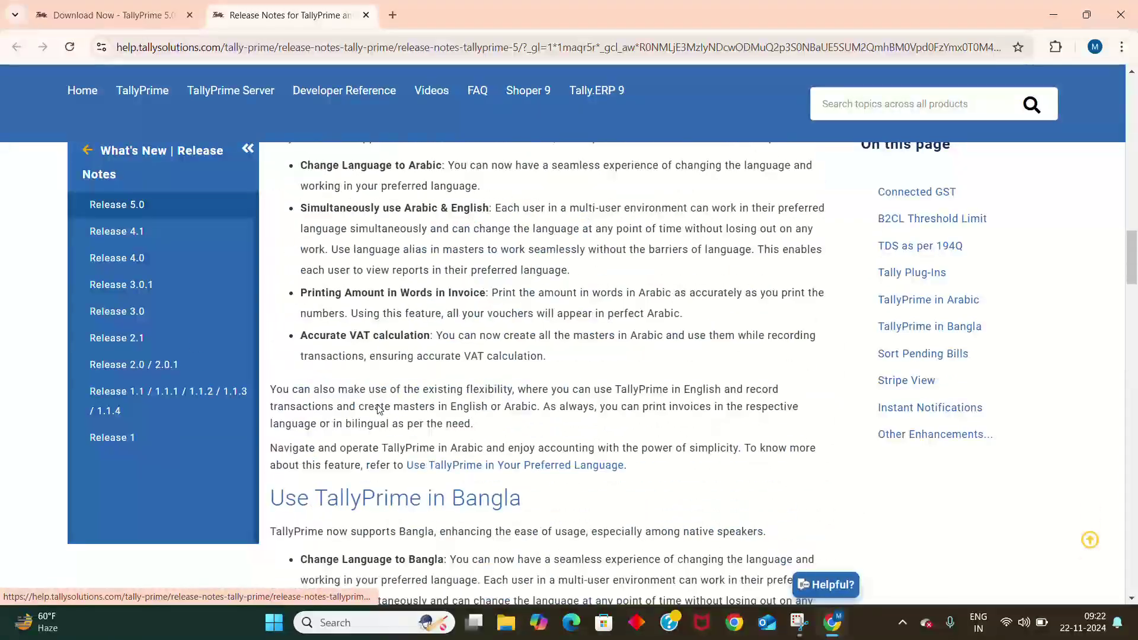
Open and examine the release notes for TallyPrime Release 2.1
left_click(113, 336)
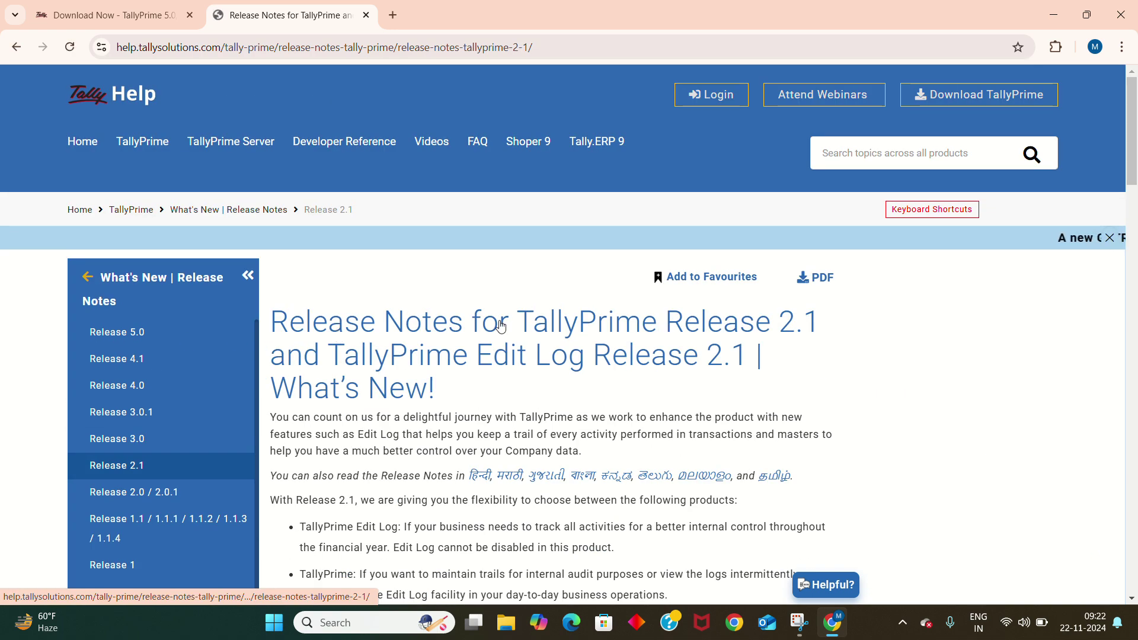
scroll(567, 358, "down", 12)
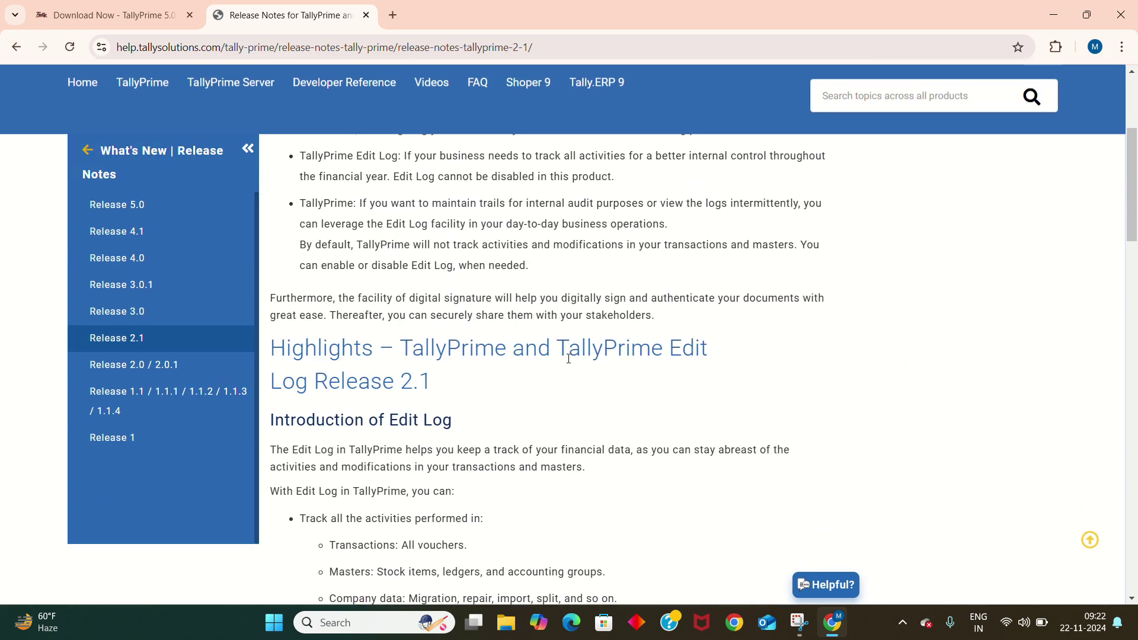
scroll(568, 358, "up", 15)
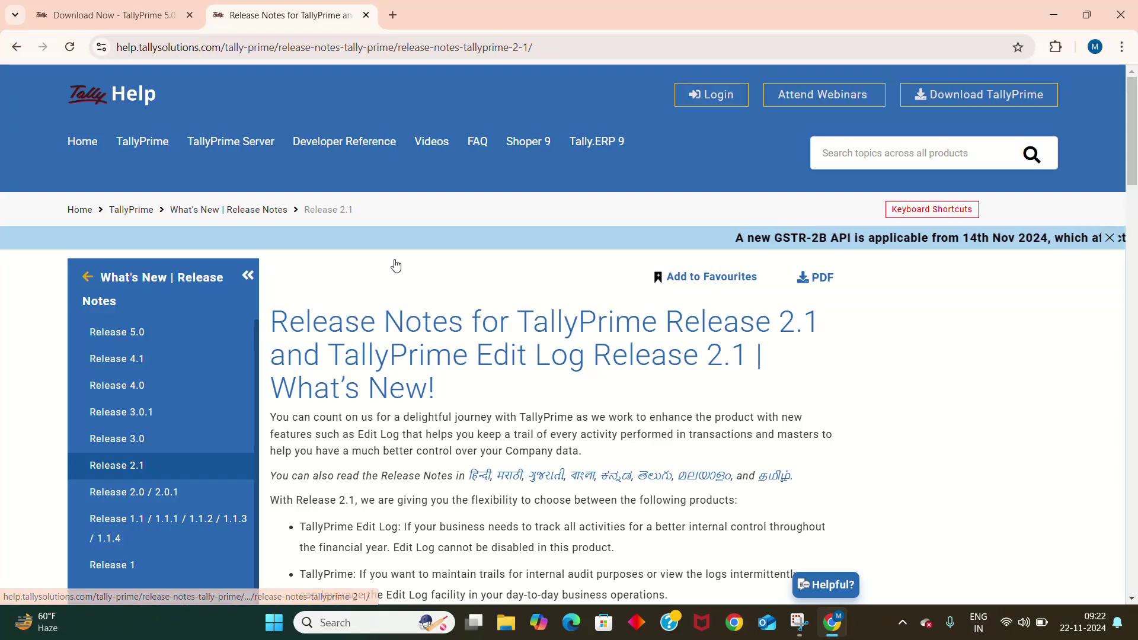
Return to the Tally download page, download the TallyPrime Rel 5.0 installer and check it in the recent downloads
left_click(116, 16)
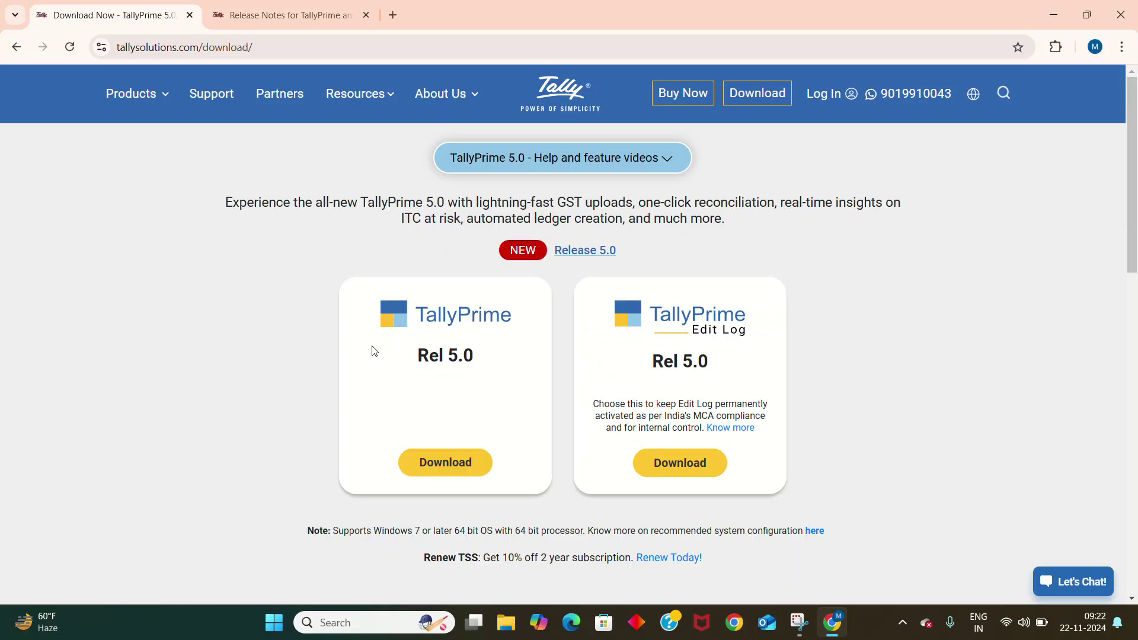
scroll(428, 411, "down", 1)
scroll(428, 412, "down", 2)
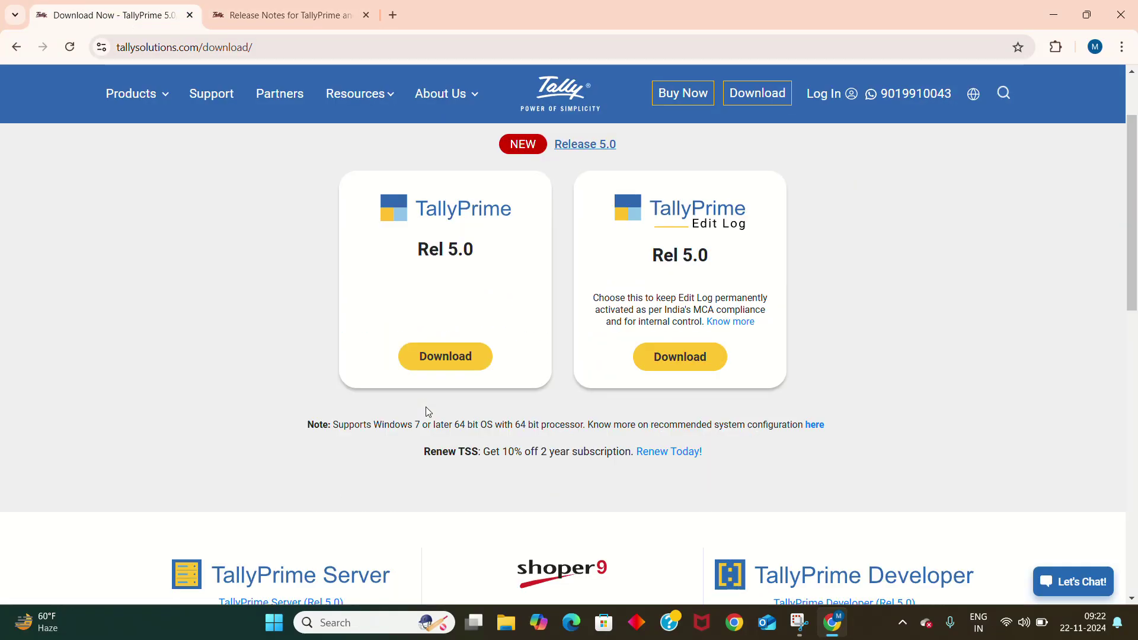
left_click(454, 358)
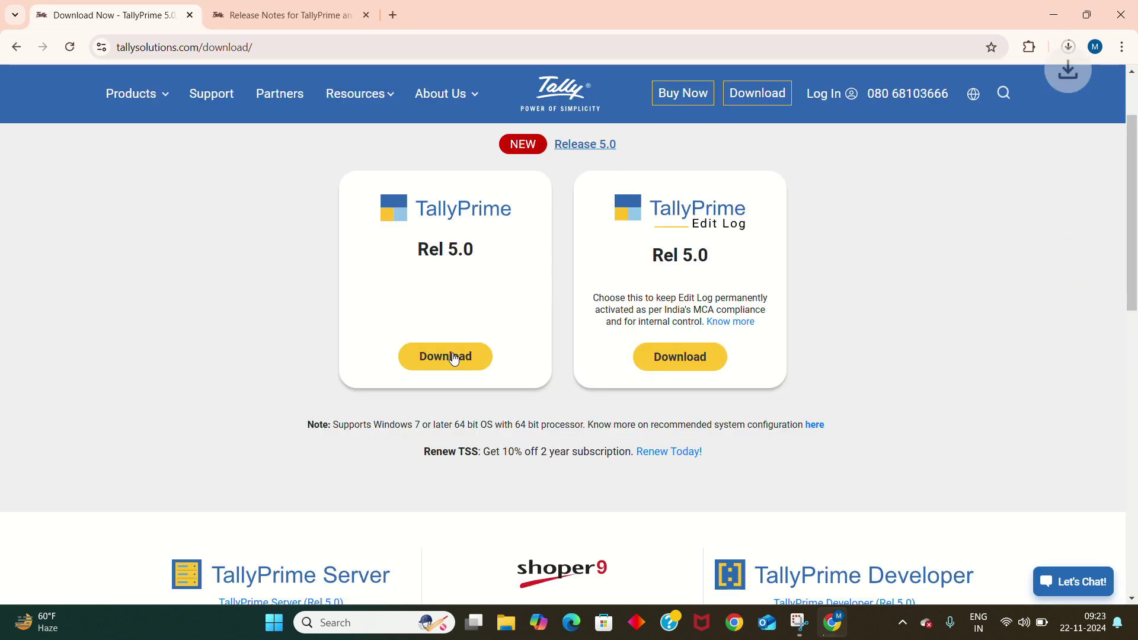
left_click(1068, 47)
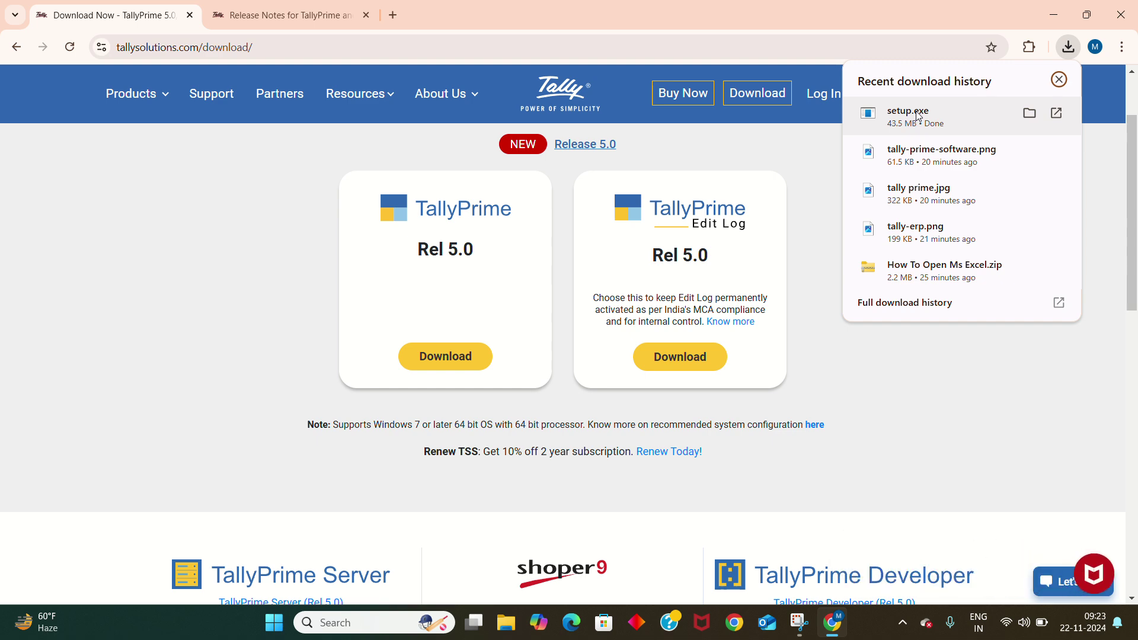
Switch to File Explorer, open the Downloads folder and run the TallyPrime setup file as administrator
key("super+d")
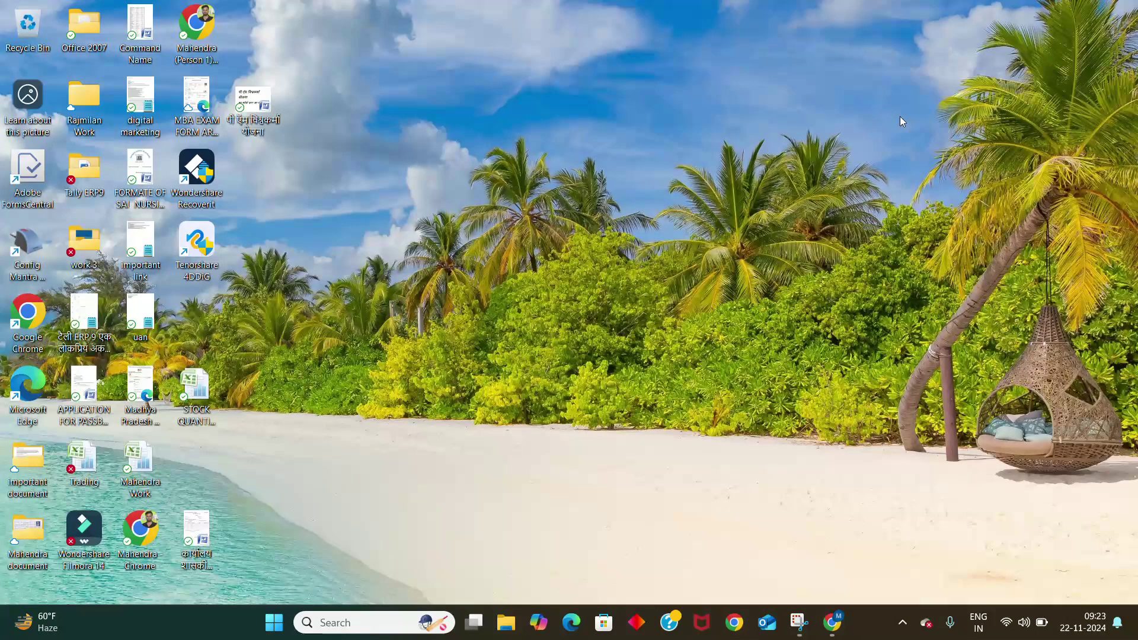
left_click(505, 622)
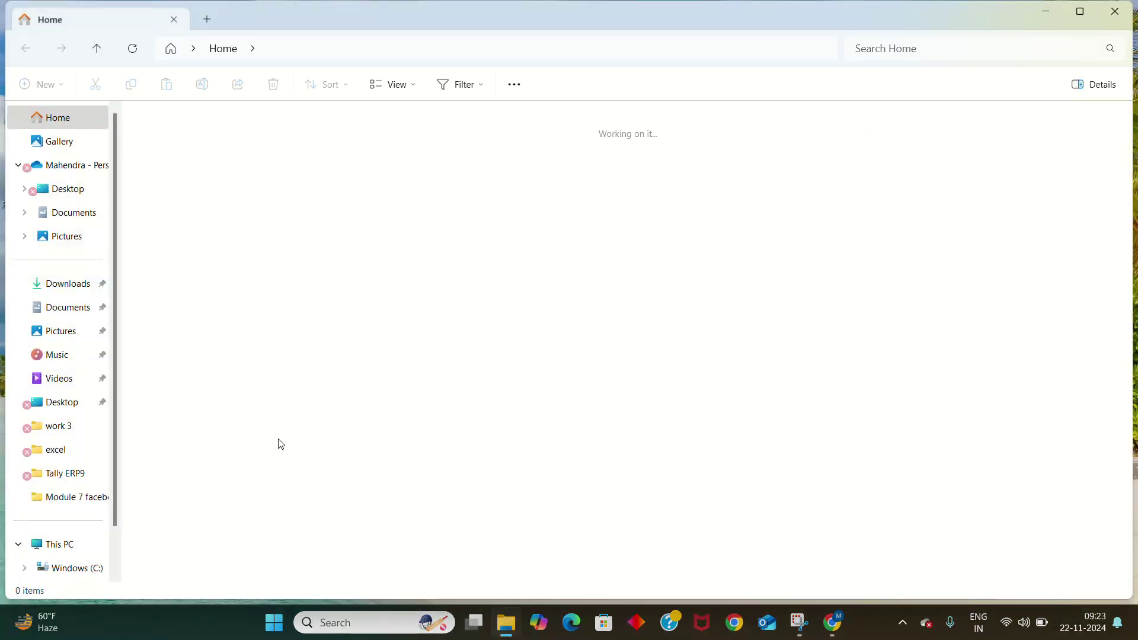
left_click(67, 289)
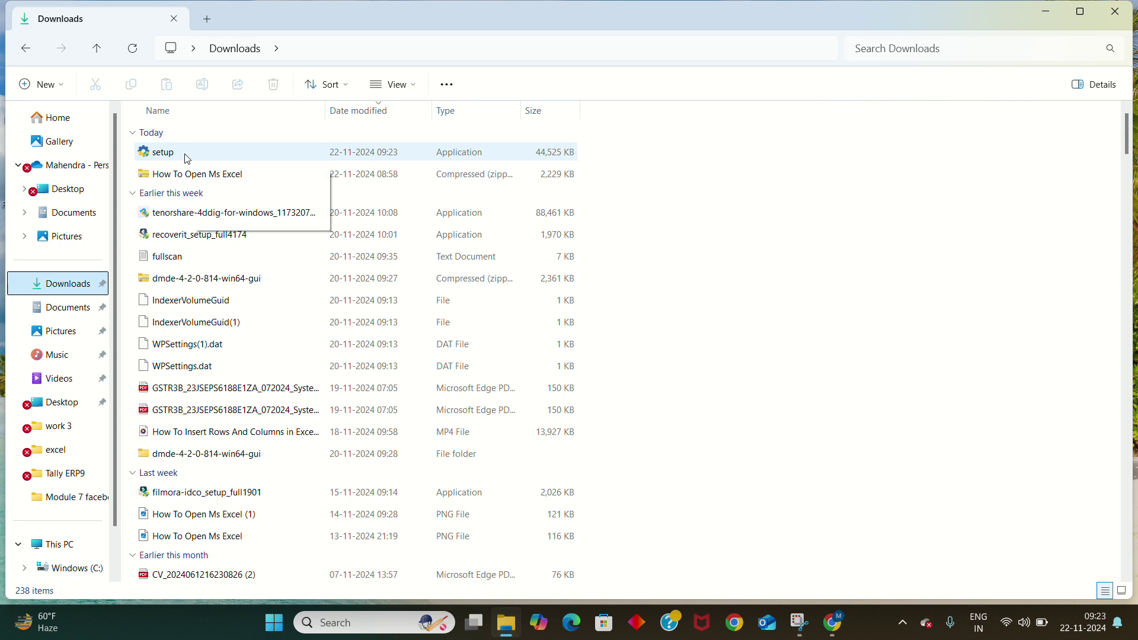
double_click(187, 155)
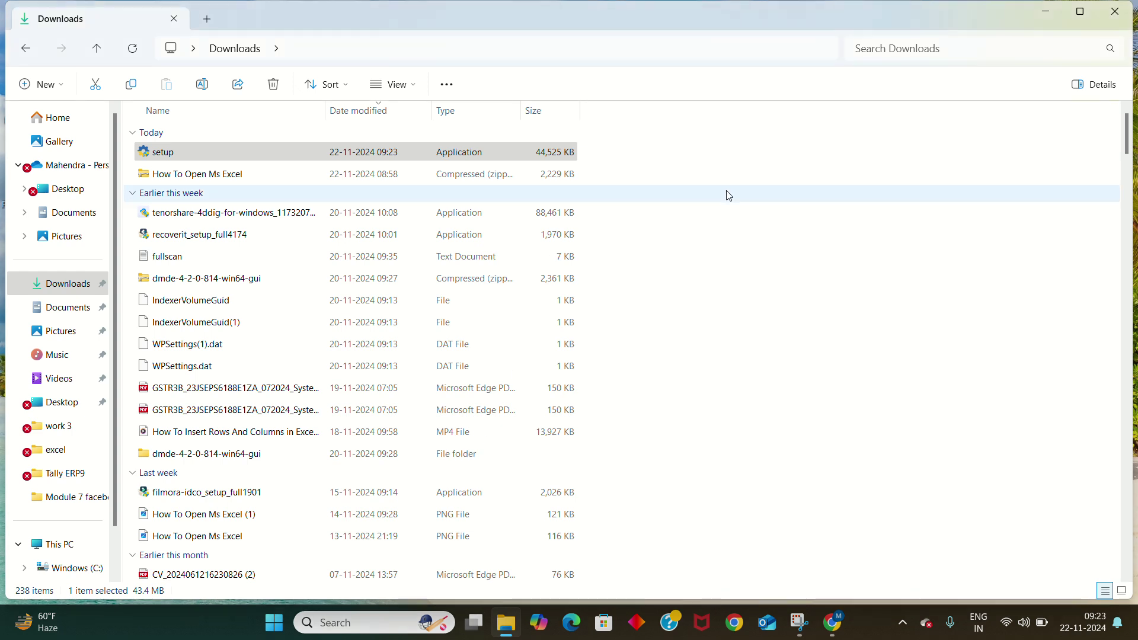
left_click(267, 154)
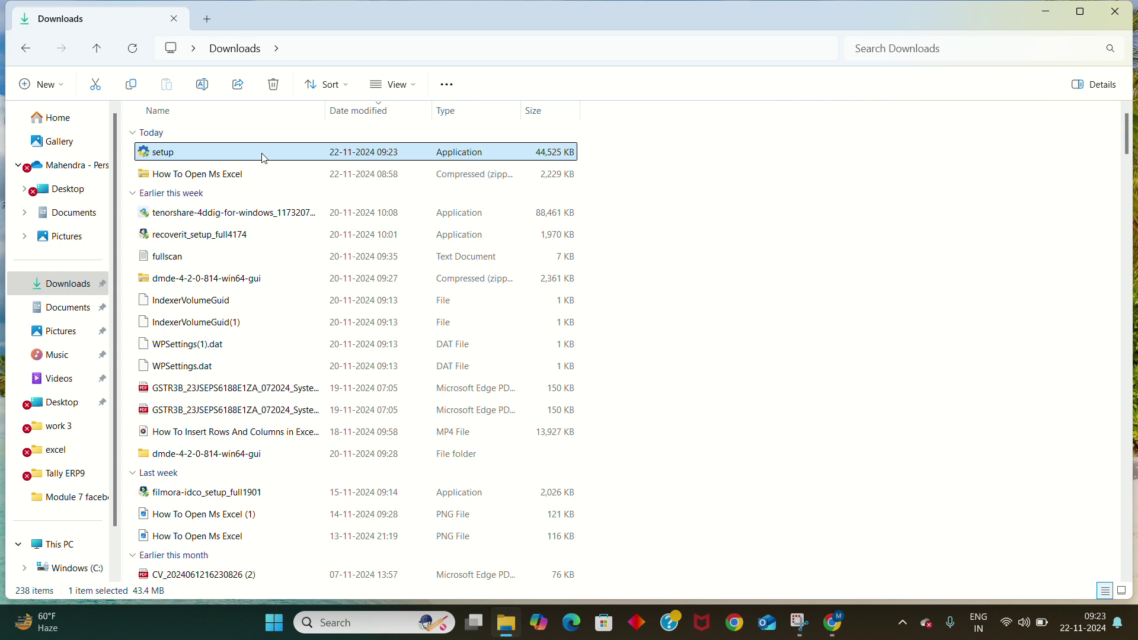
right_click(264, 157)
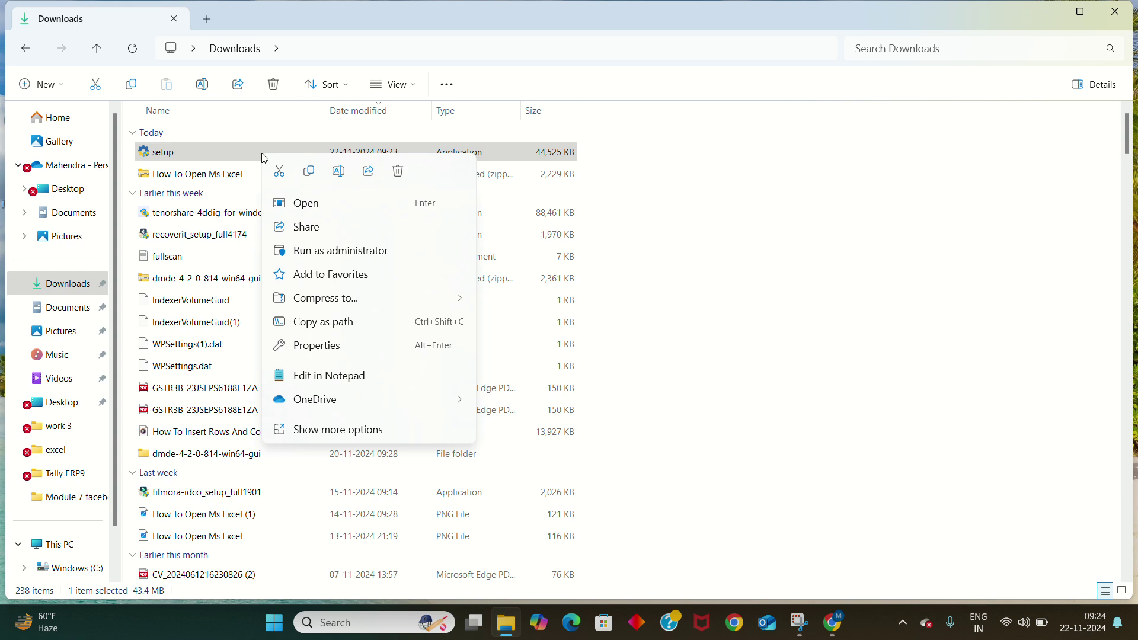
left_click(332, 252)
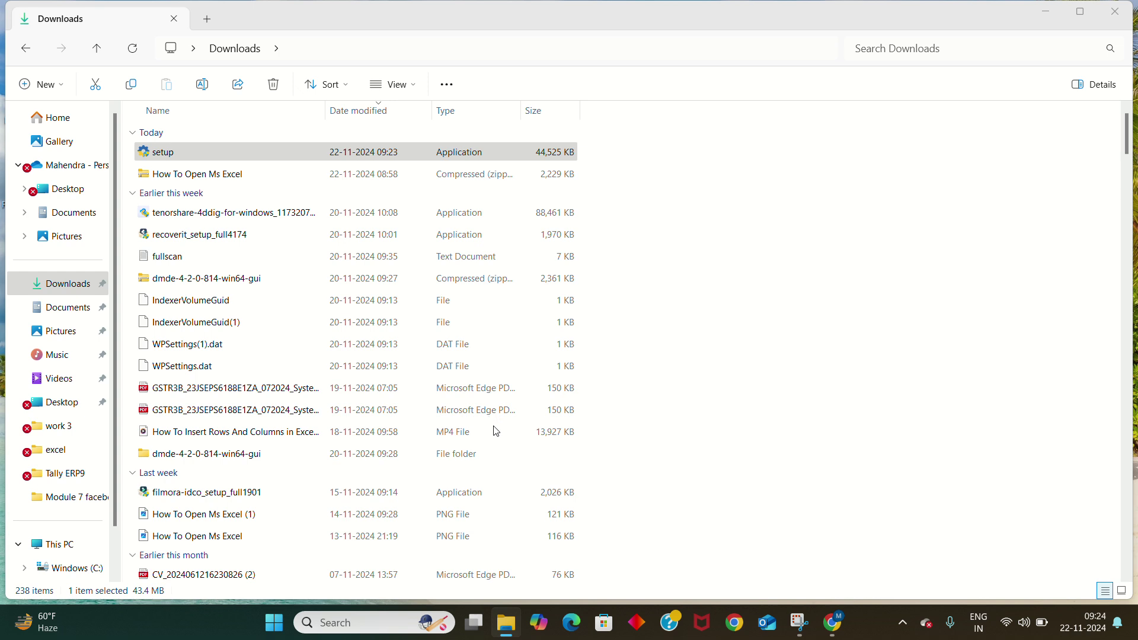
key("Return")
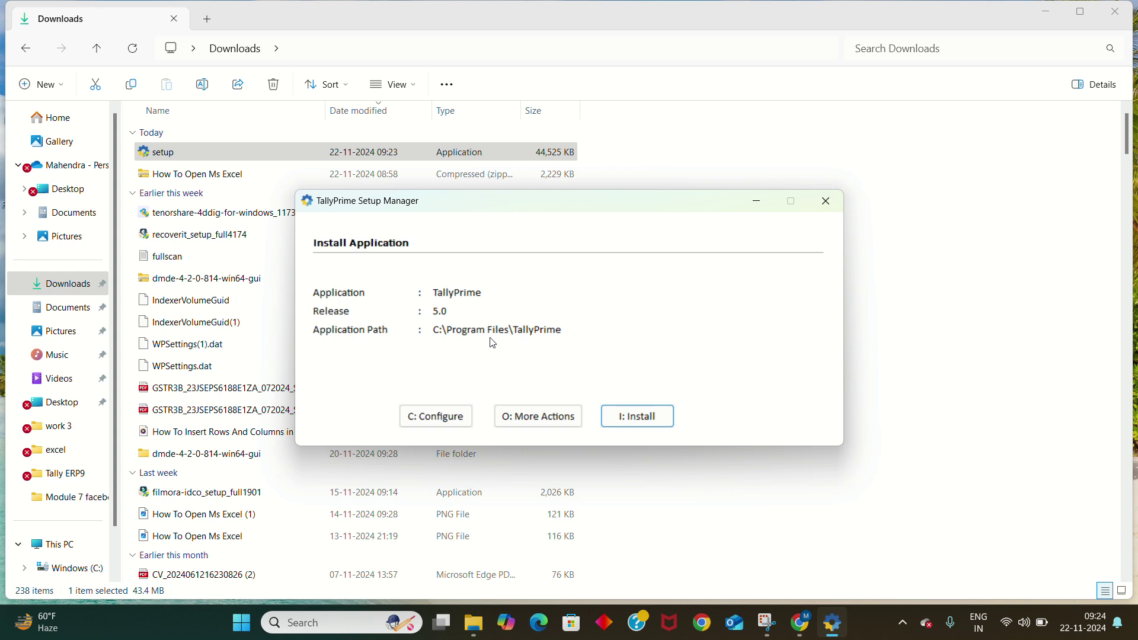
Install TallyPrime 5.0 in C:\Program Files\TallyPrime and start it with public and private network access allowed
left_click(645, 421)
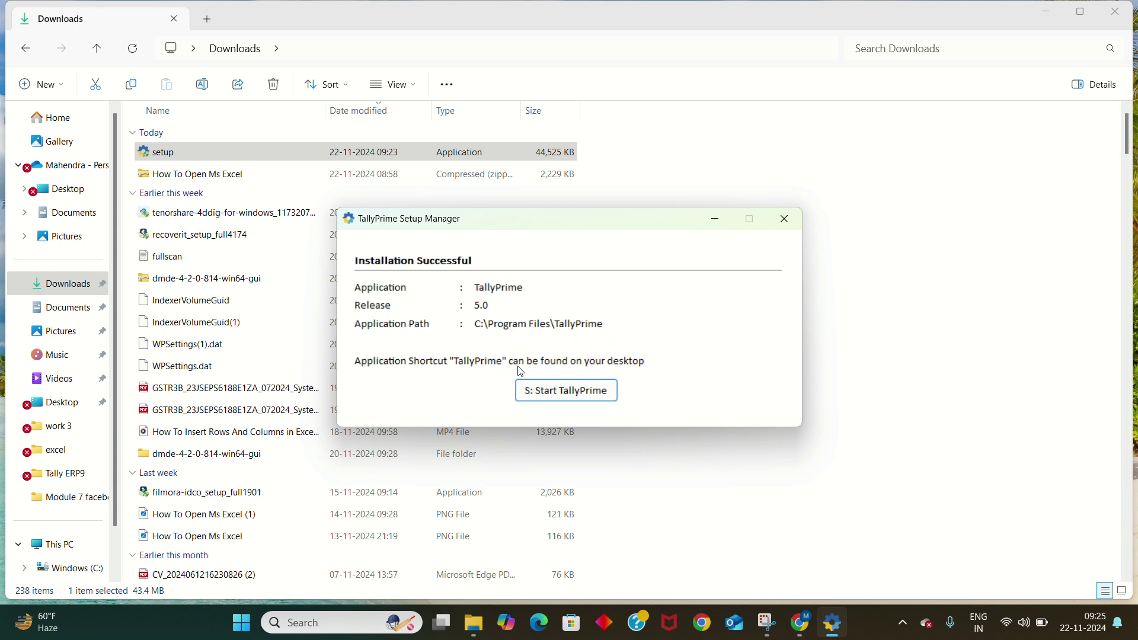
left_click(574, 397)
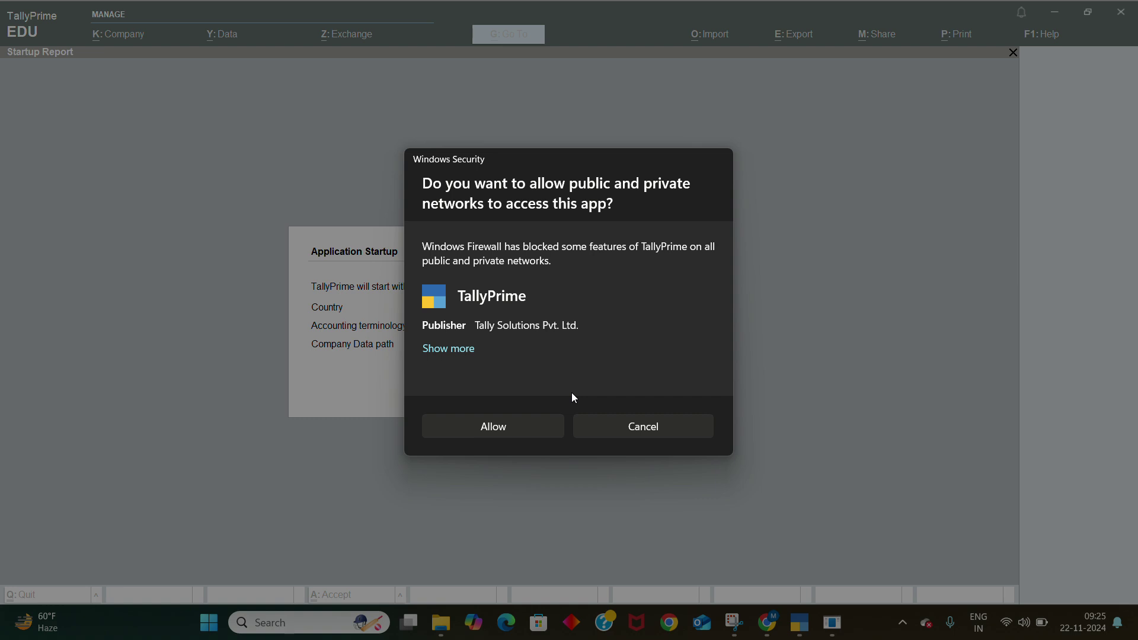
left_click(499, 429)
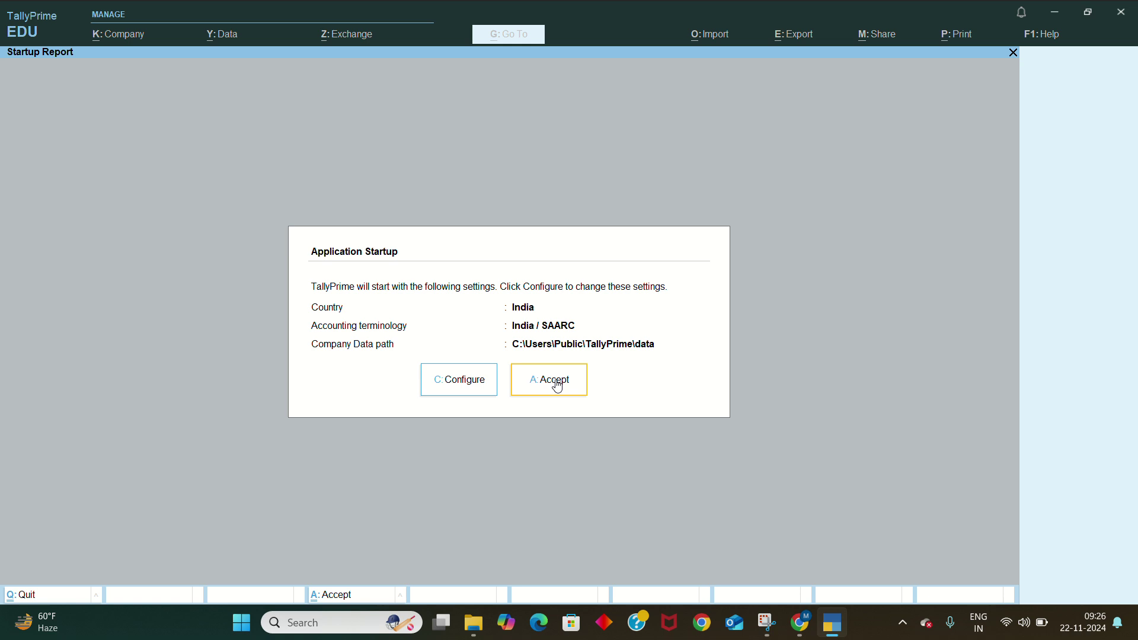
View the startup configuration options, accept the application startup settings and start TallyPrime in the free Educational mode
left_click(474, 385)
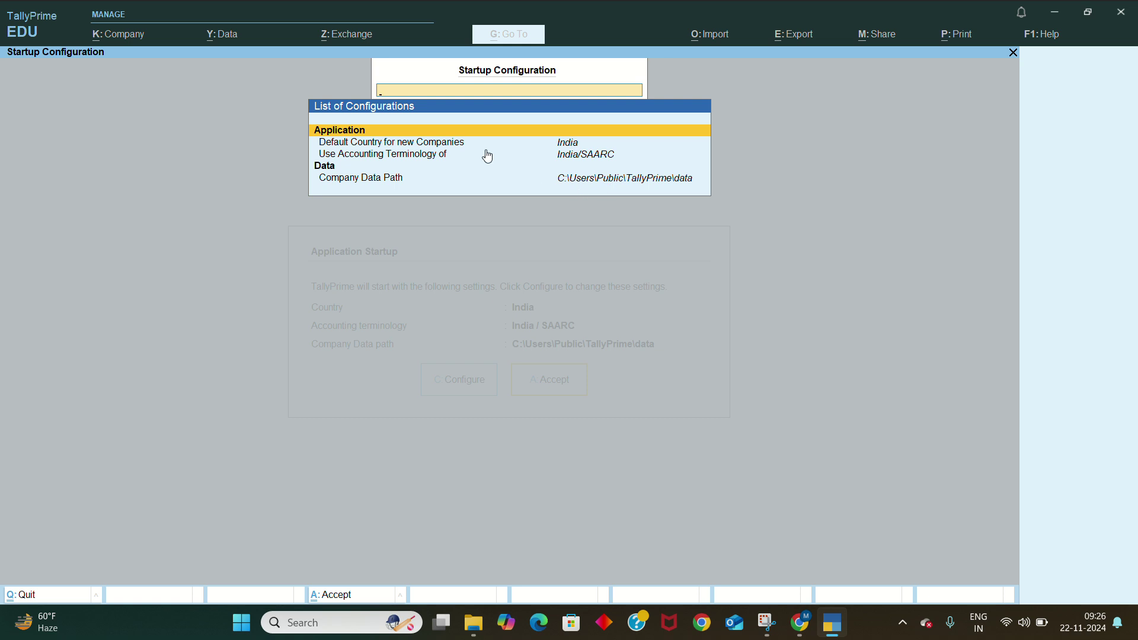
key("Escape")
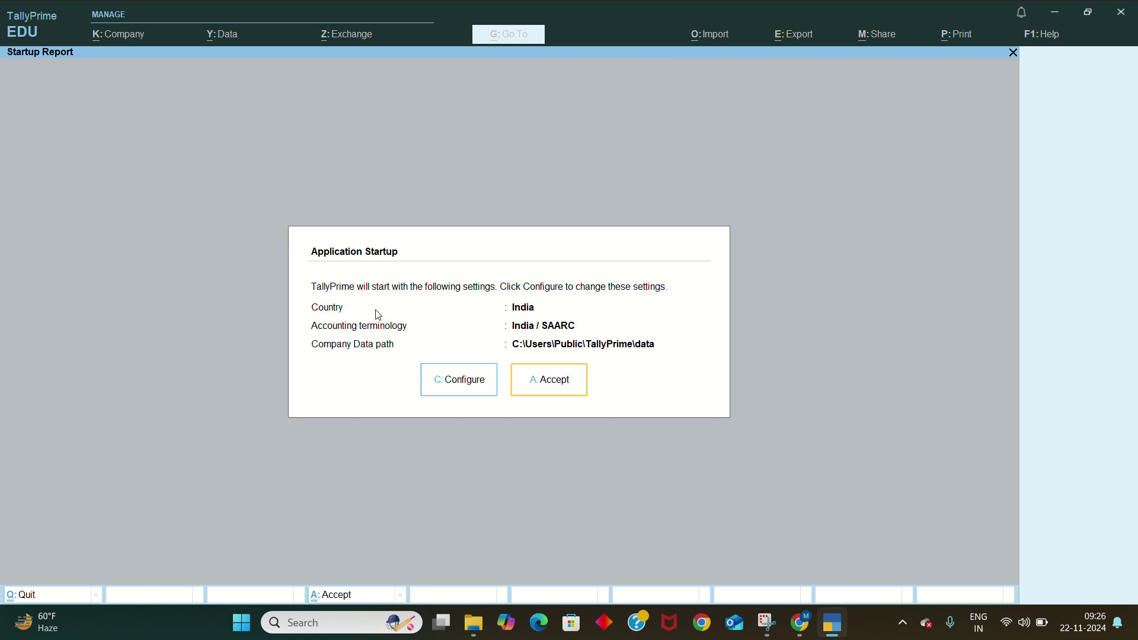
left_click(543, 389)
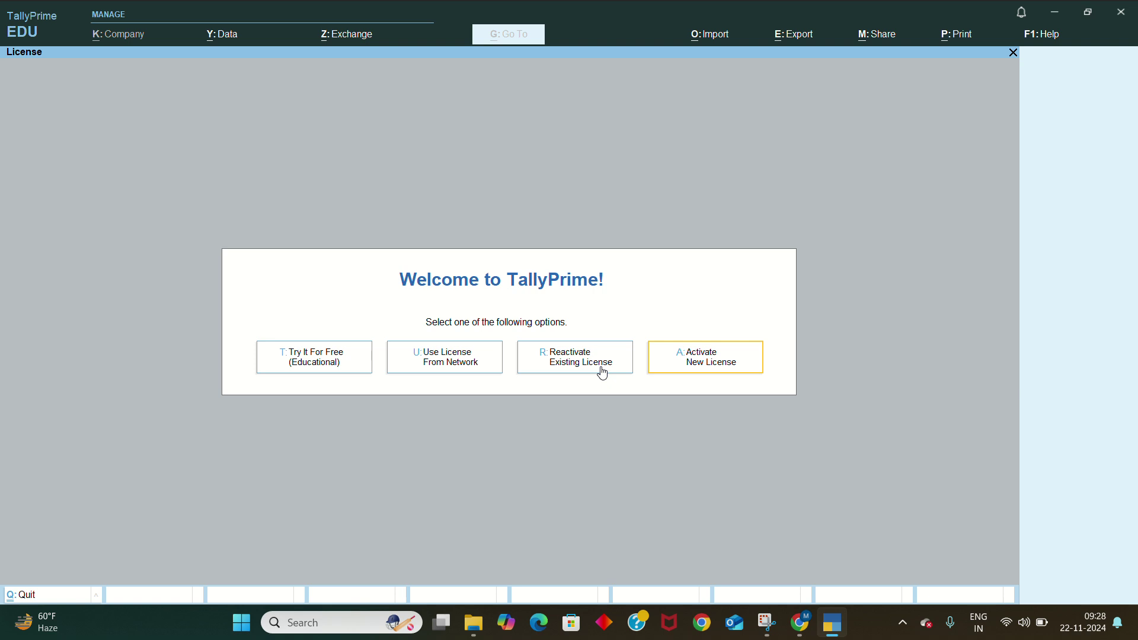
left_click(316, 353)
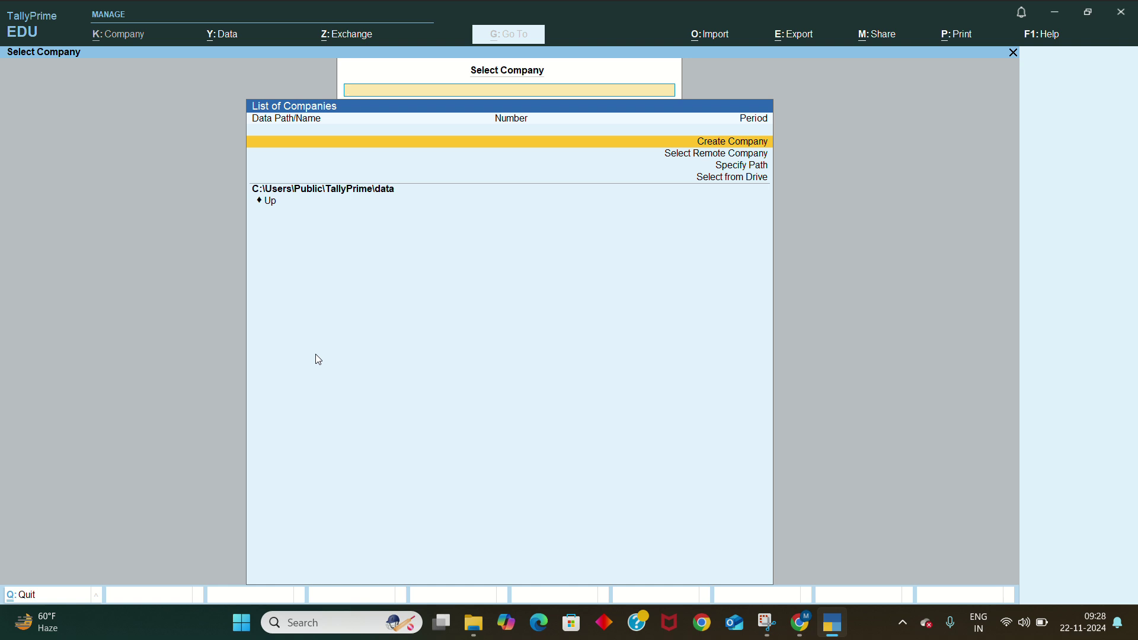
Go through the options in the list of companies and open the Tally.NET login for selecting a remote company
key("Down")
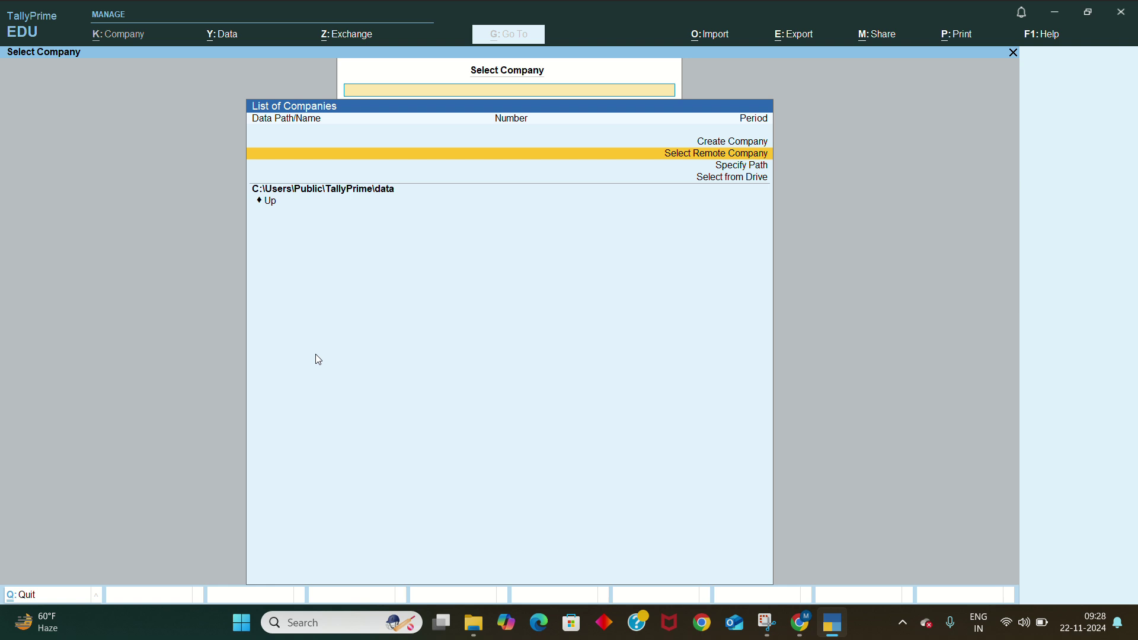
key("Down")
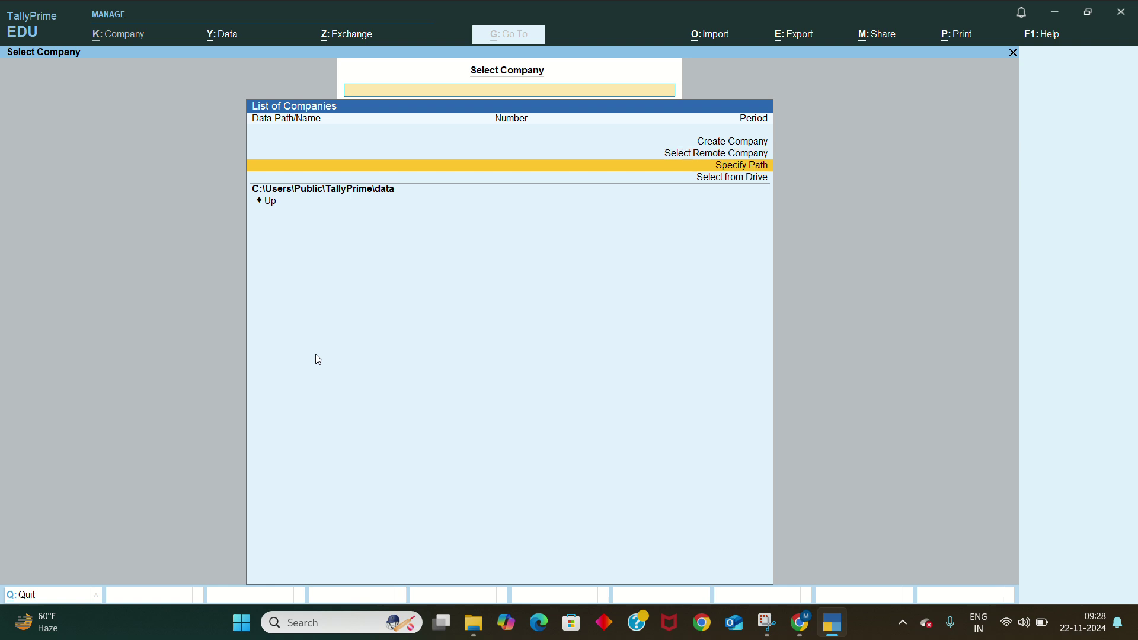
key("Down")
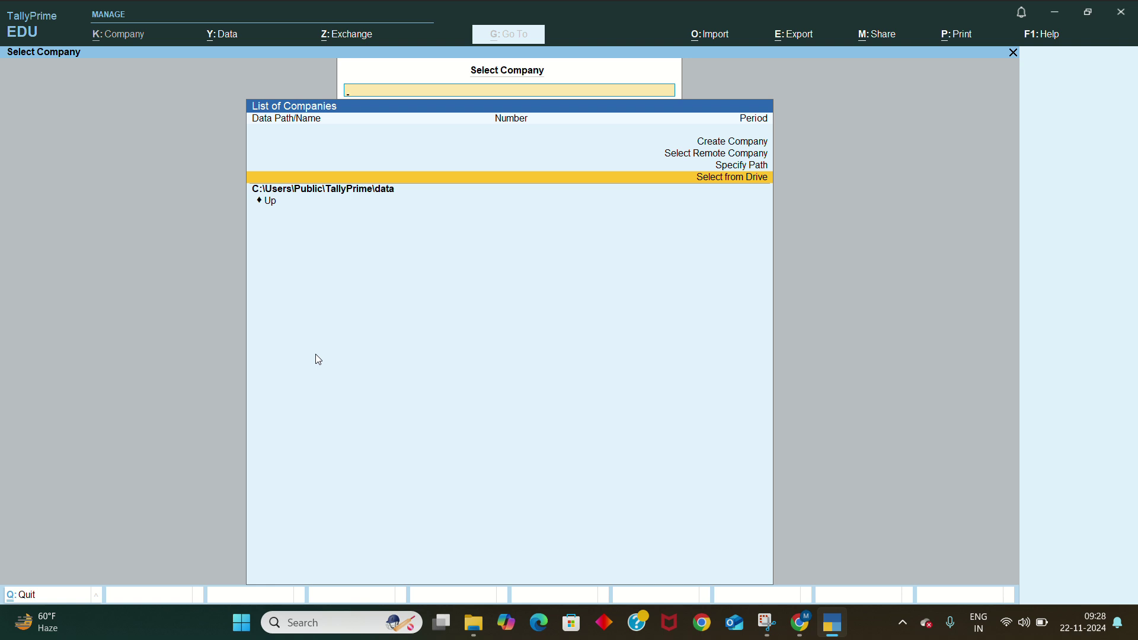
key("Up")
key("Up")
key("Up")
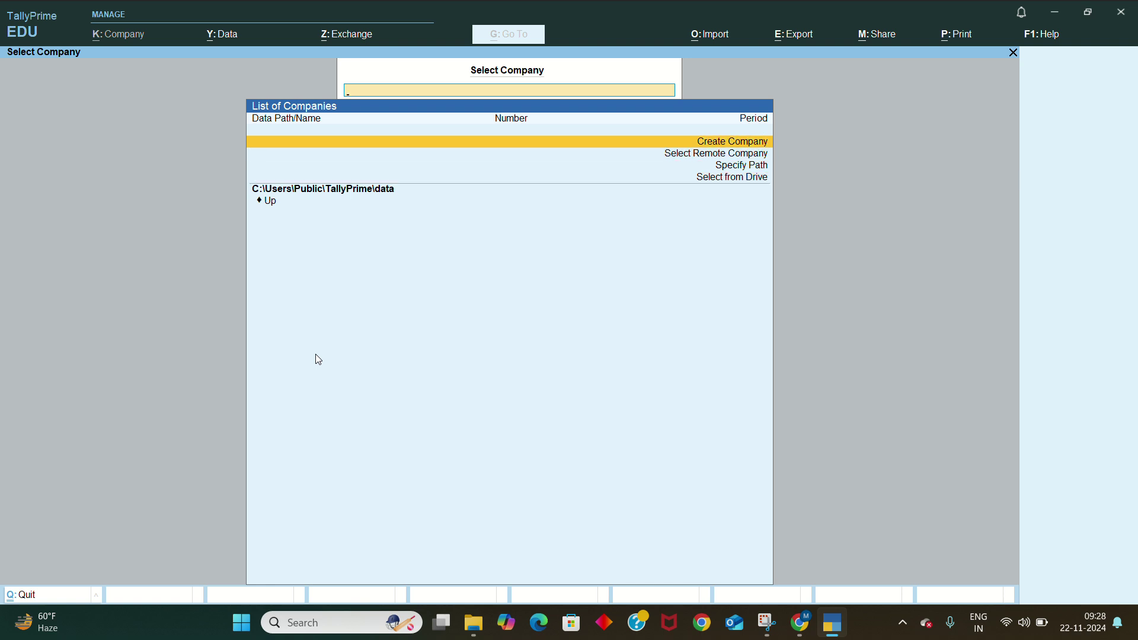
key("Down")
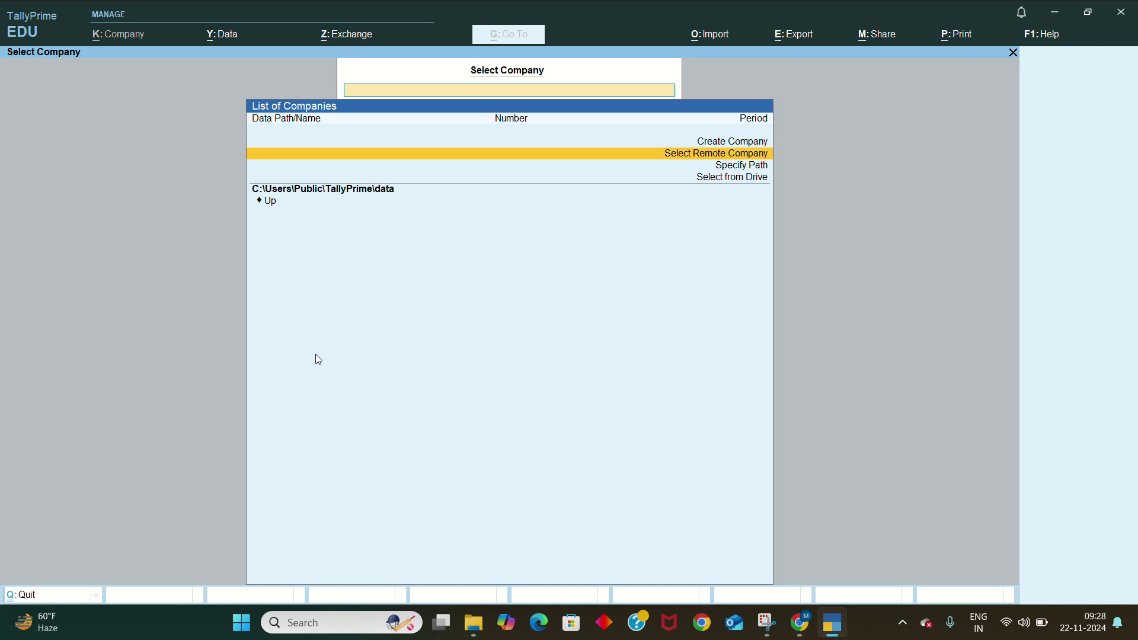
key("Return")
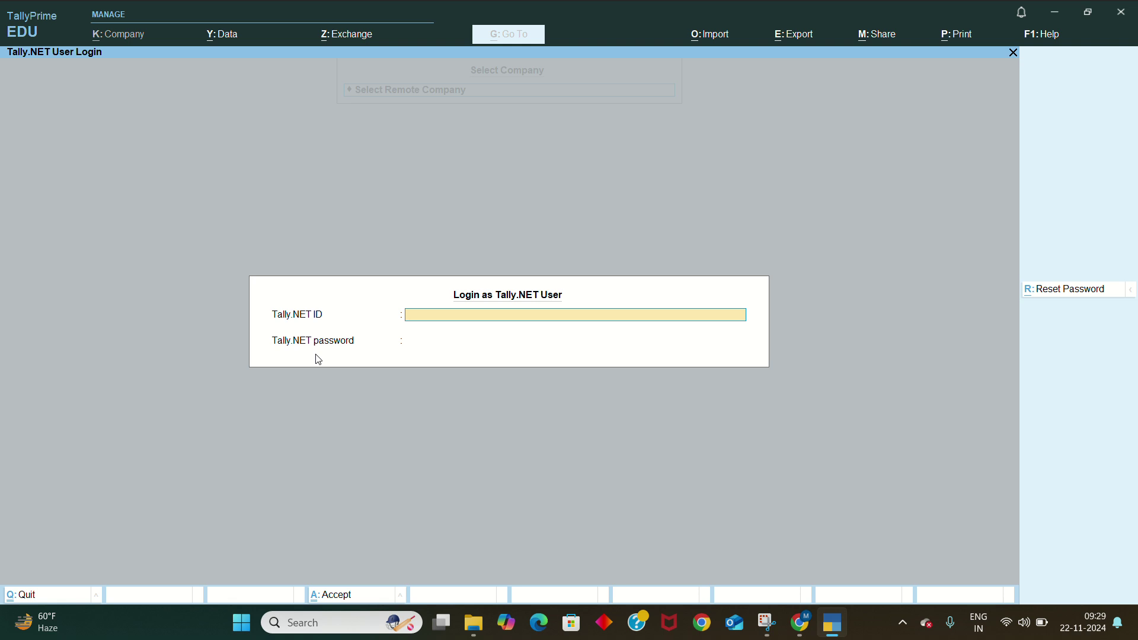
Leave the Tally.NET login, then view the Specify Path prompt for a company folder and close it
key("Escape")
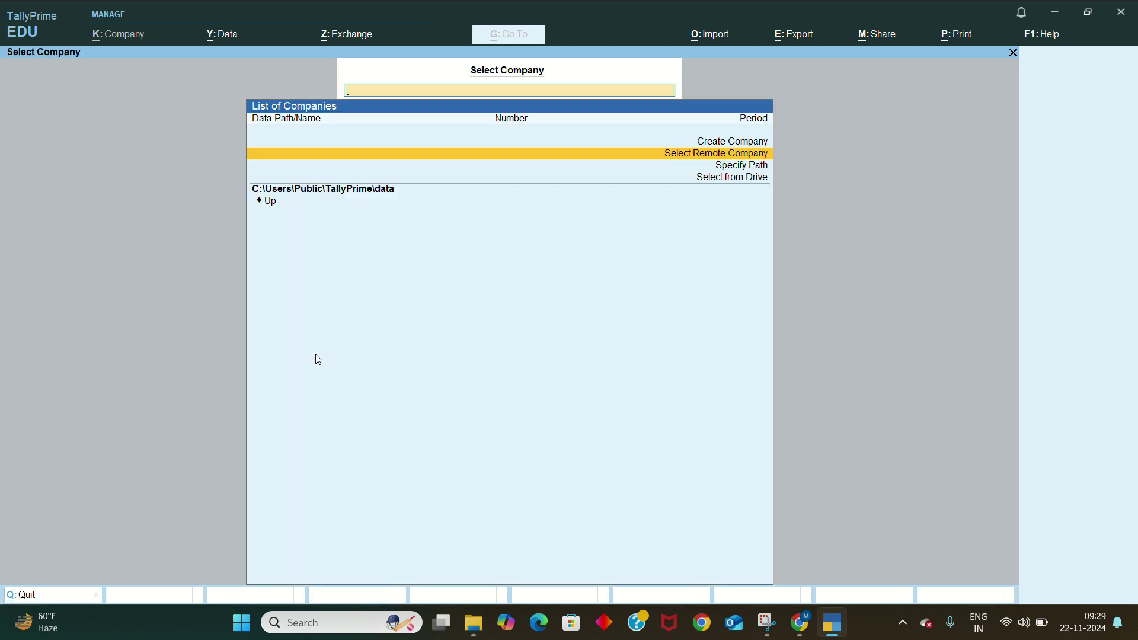
key("Down")
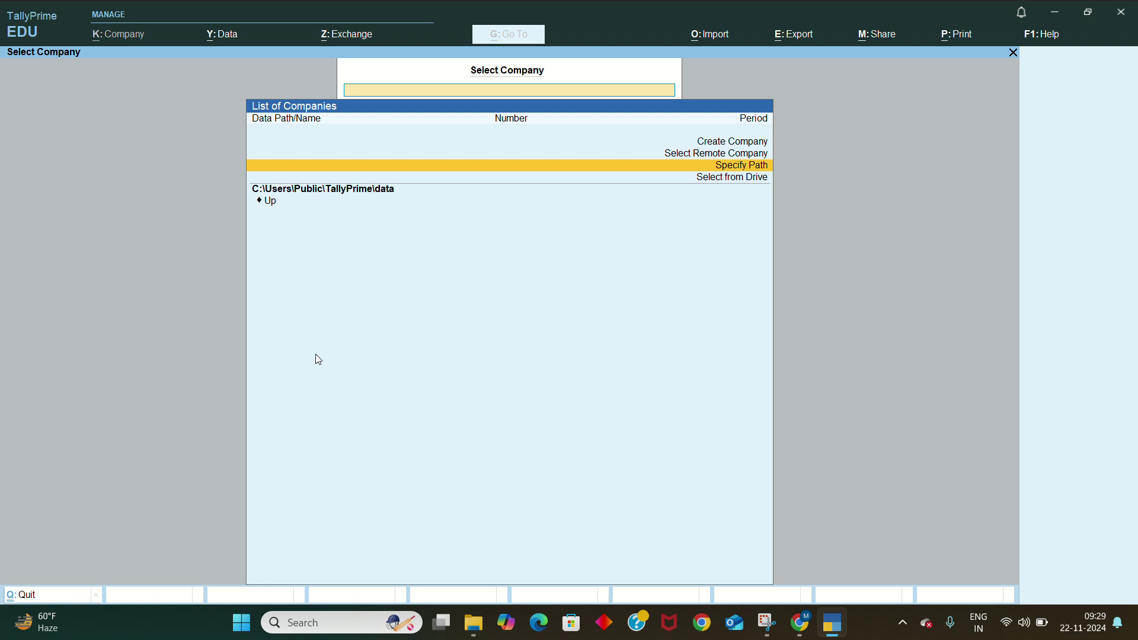
key("Return")
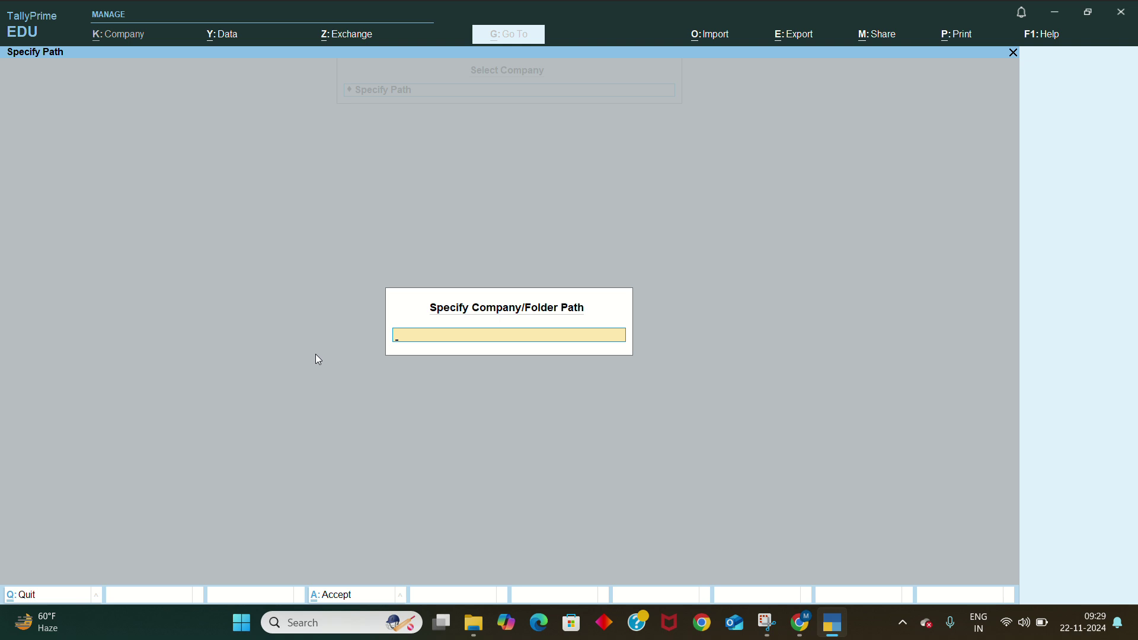
key("Escape")
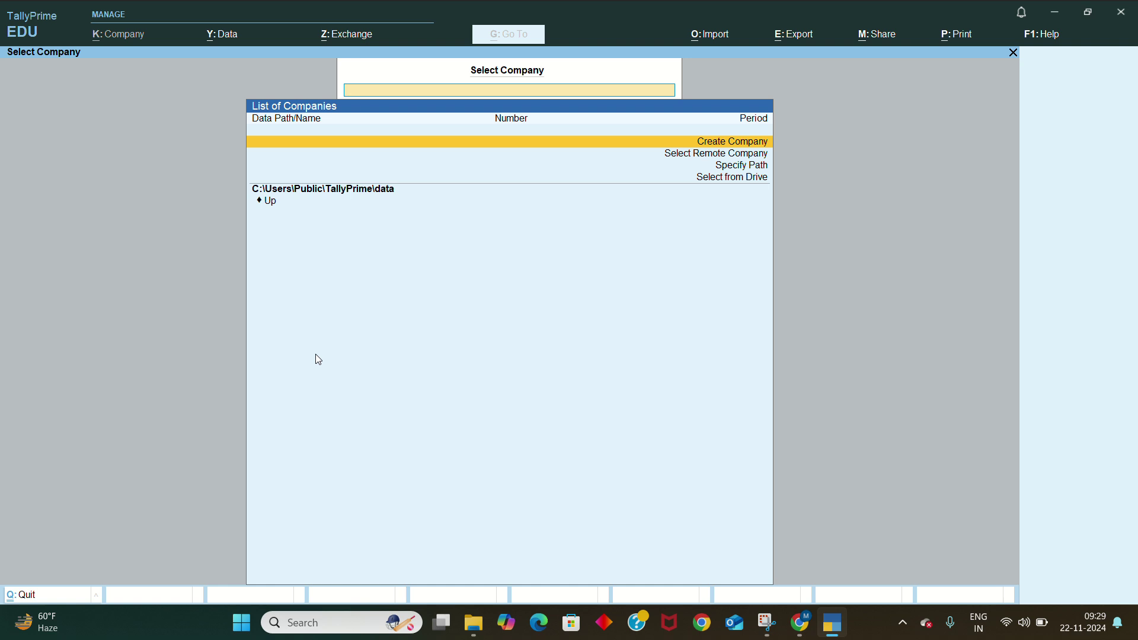
Choose Select from Drive in the list of companies and open the C:\ drive
key("Down")
key("Down")
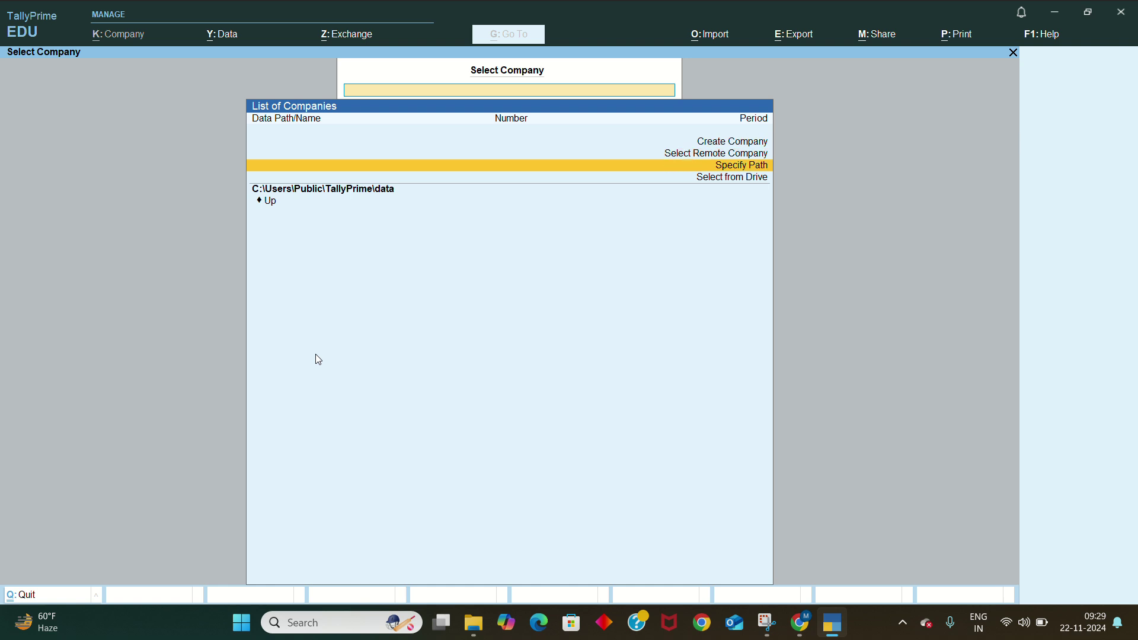
key("Down")
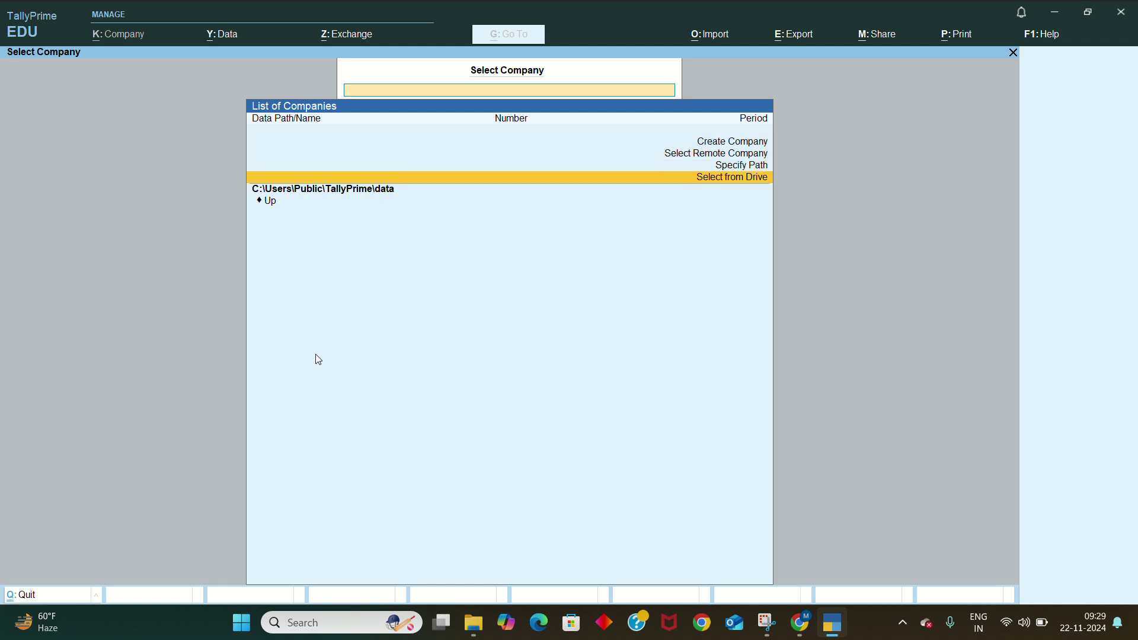
key("Return")
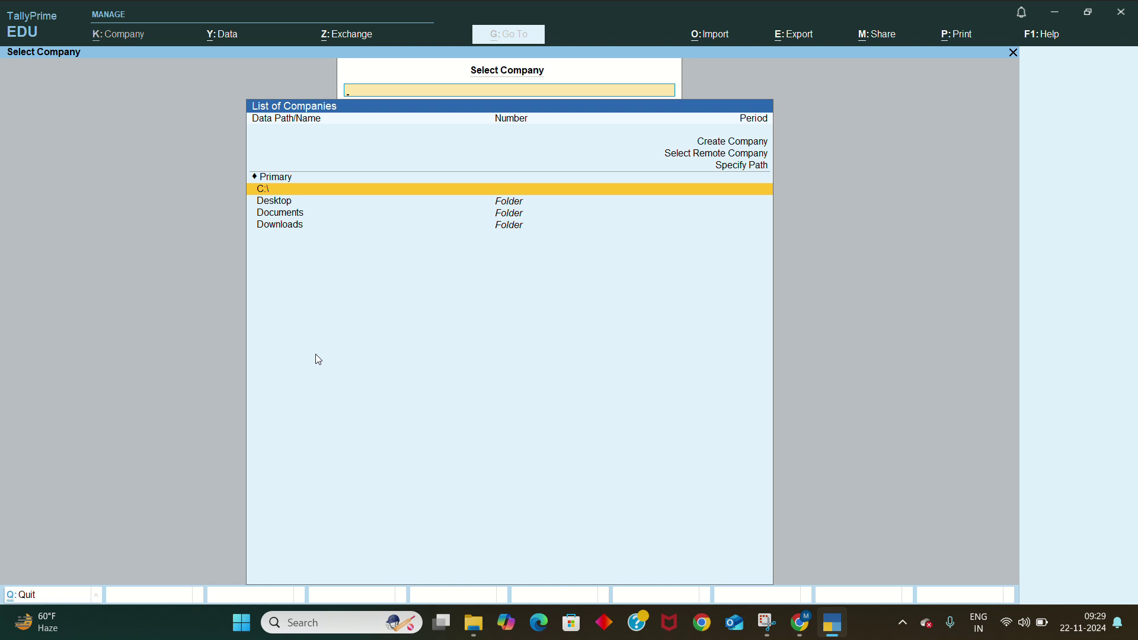
key("Return")
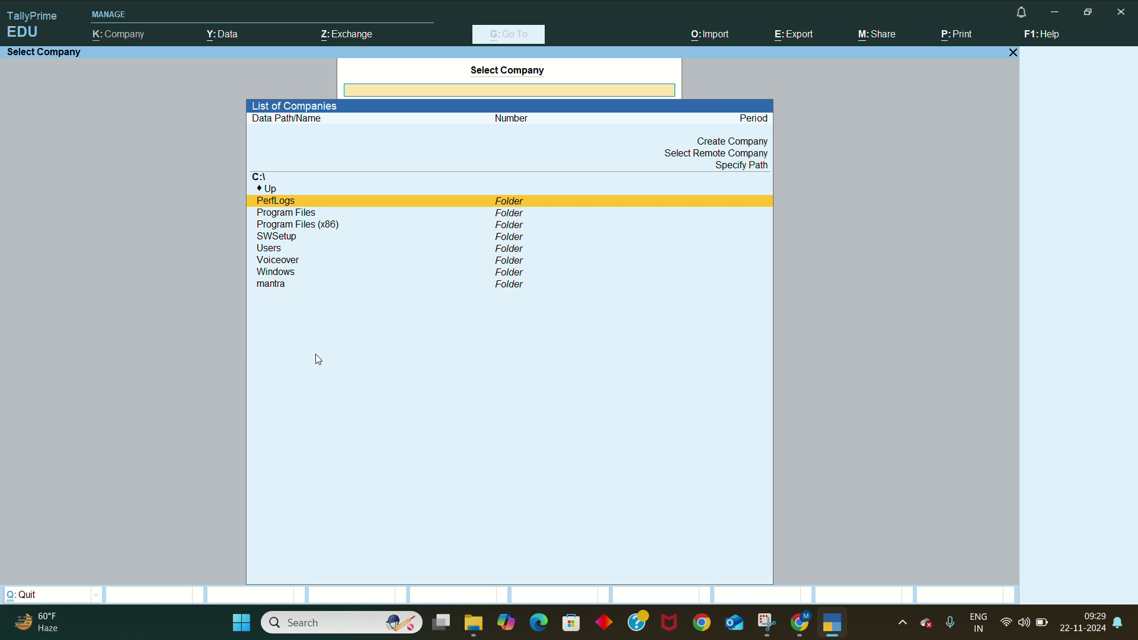
Browse to the C:\Users\Public\TallyPrime\data folder, then back out and decline quitting to return to company selection
key("Down")
key("Down")
key("Down")
key("Down")
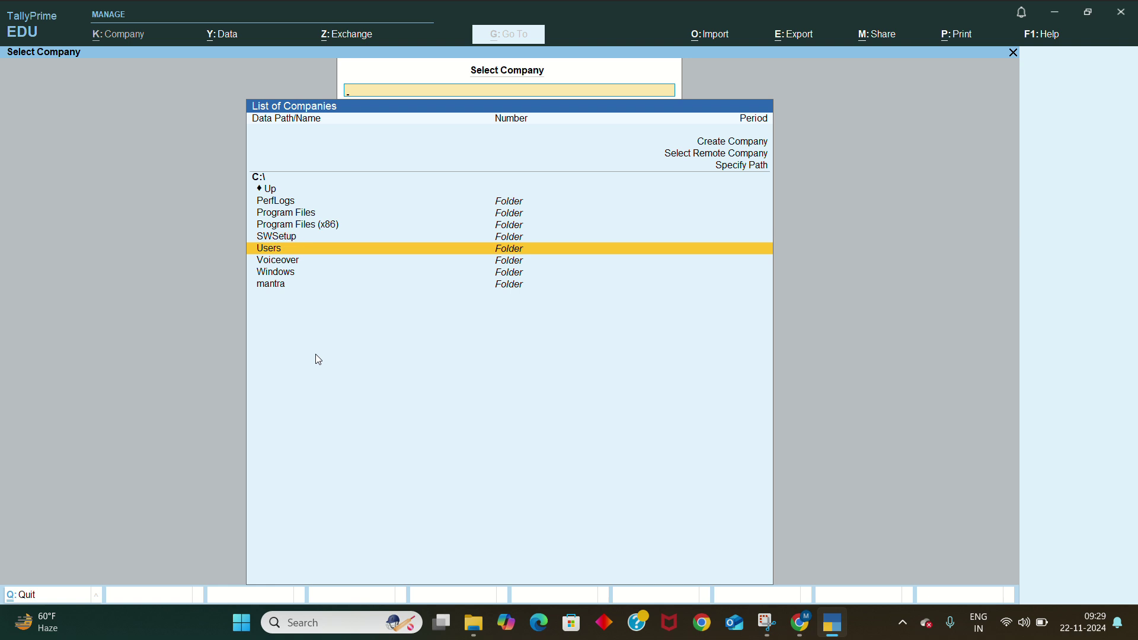
key("Return")
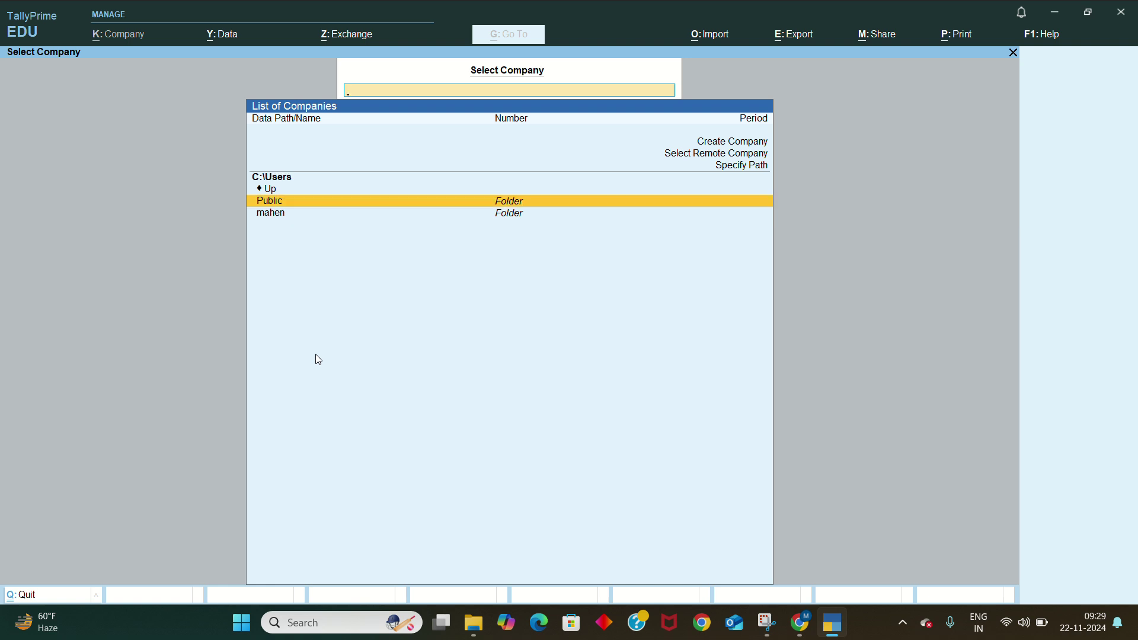
key("Return")
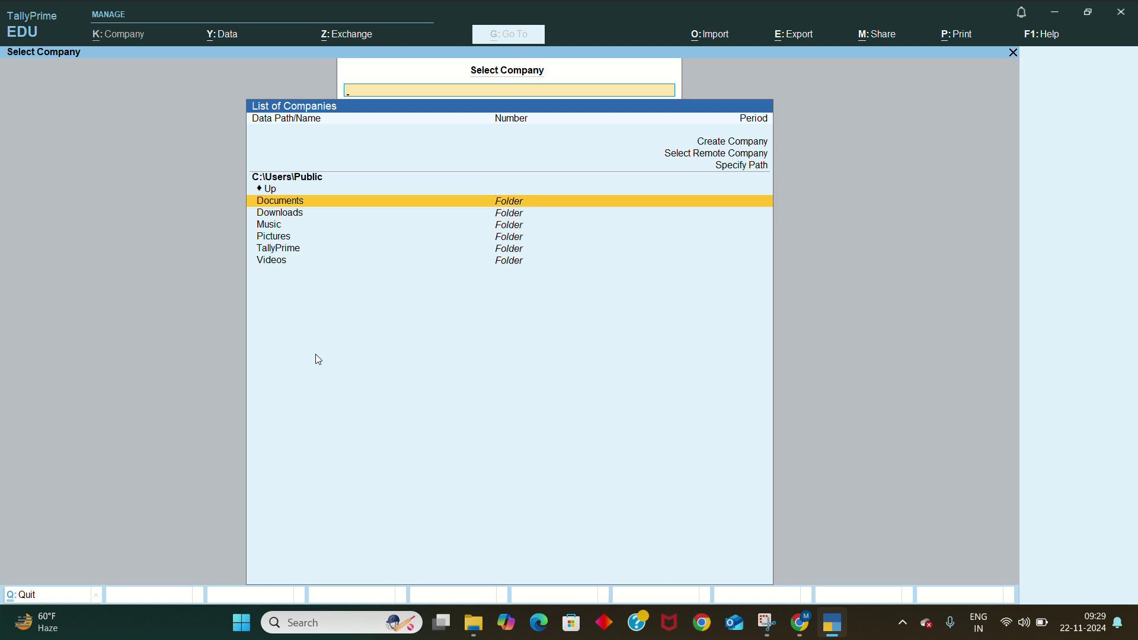
key("Down")
key("Down")
key("Down")
key("Down")
key("Return")
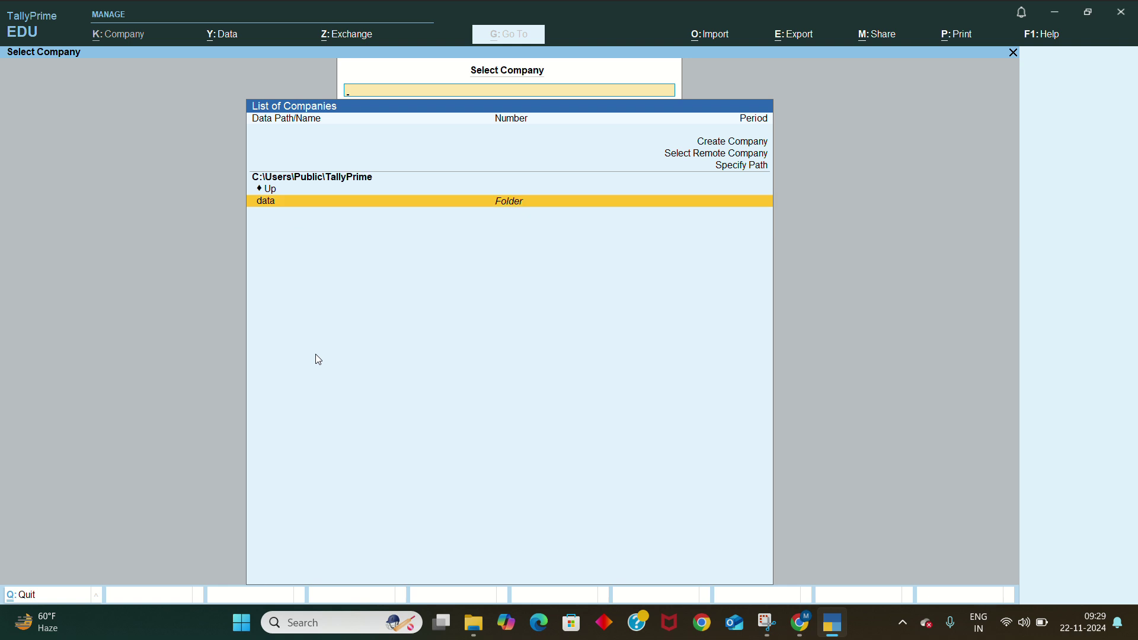
key("Return")
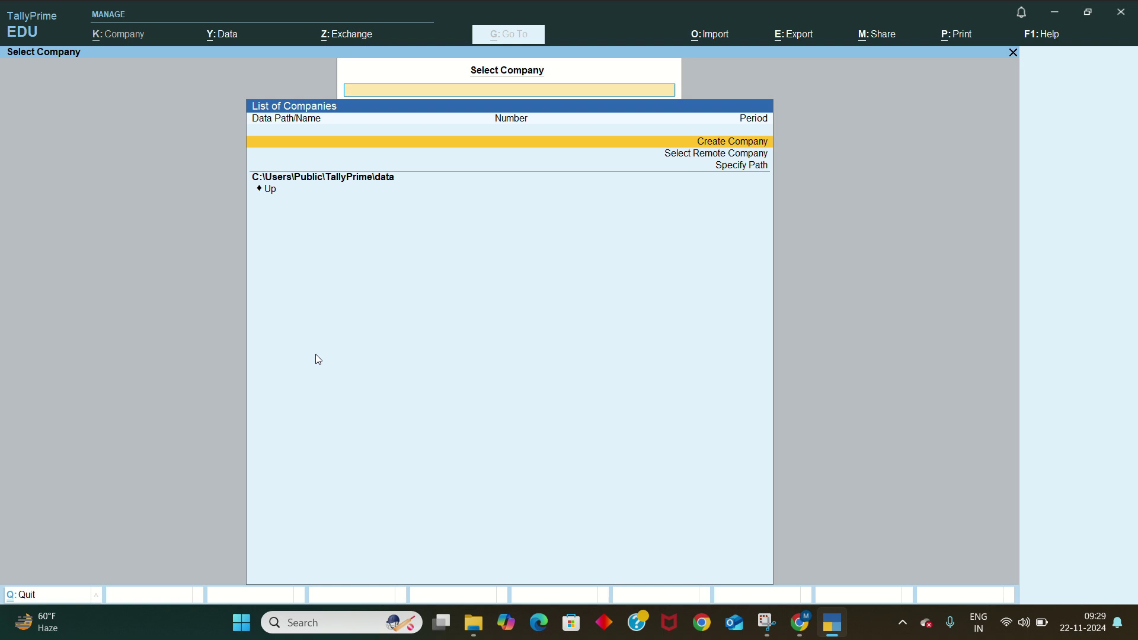
key("Escape")
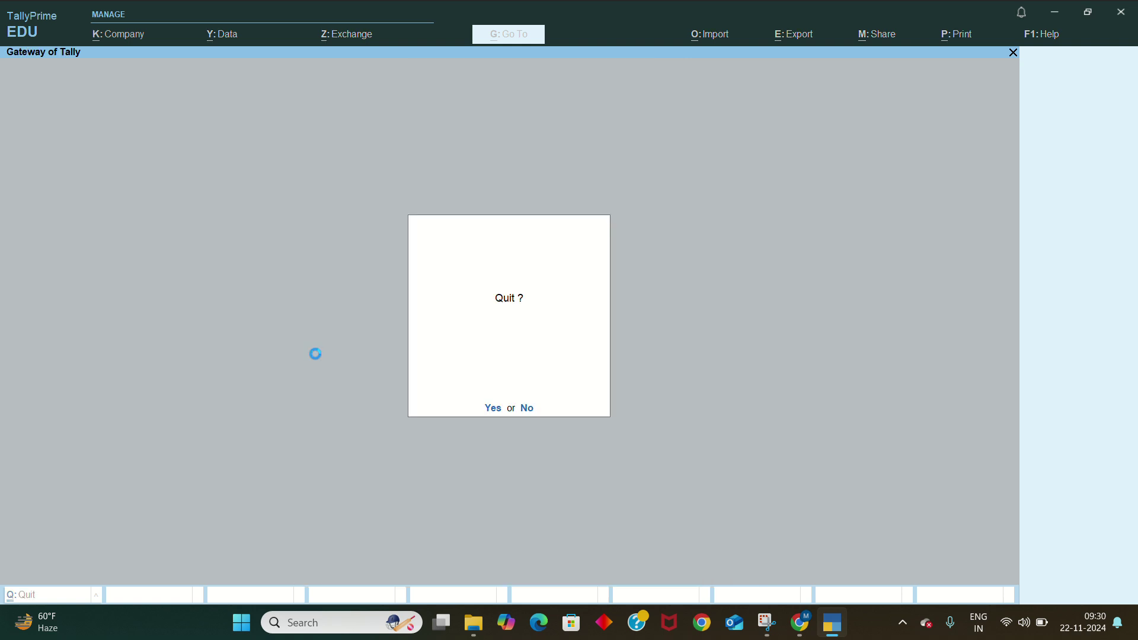
type("n")
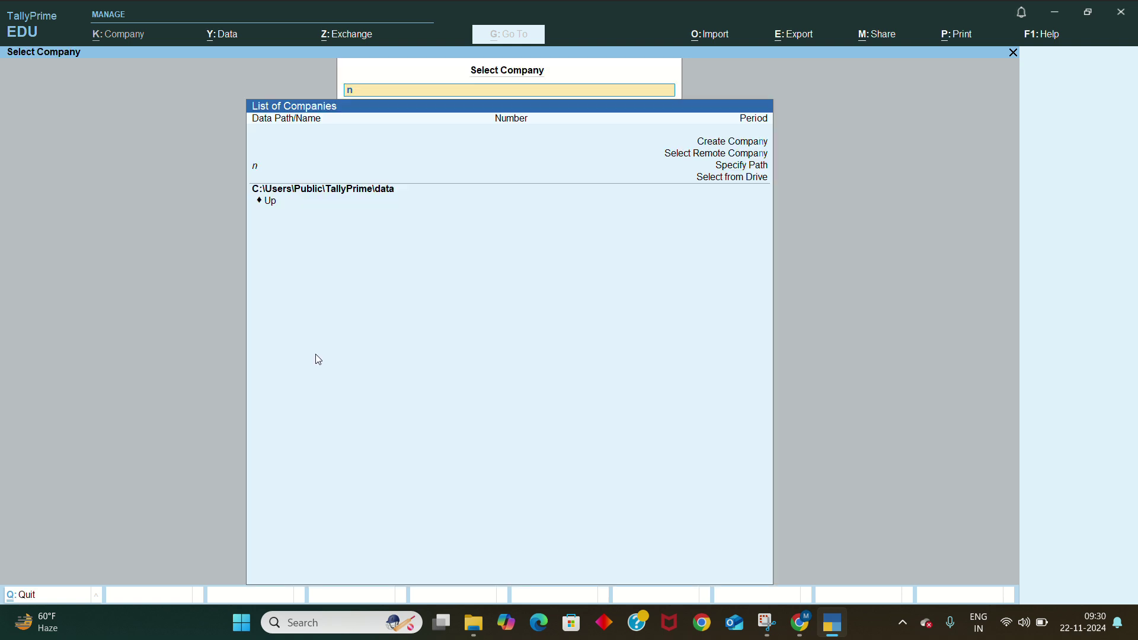